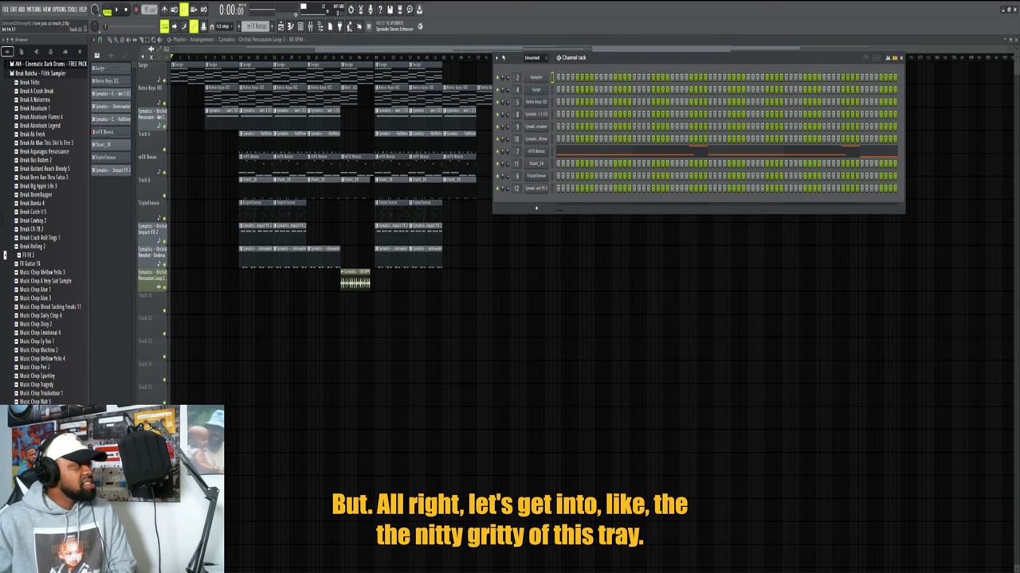
# Step: Open the Surge pad pattern in the piano roll and zoom out to show its whole chord progression
pyautogui.click(105, 70)
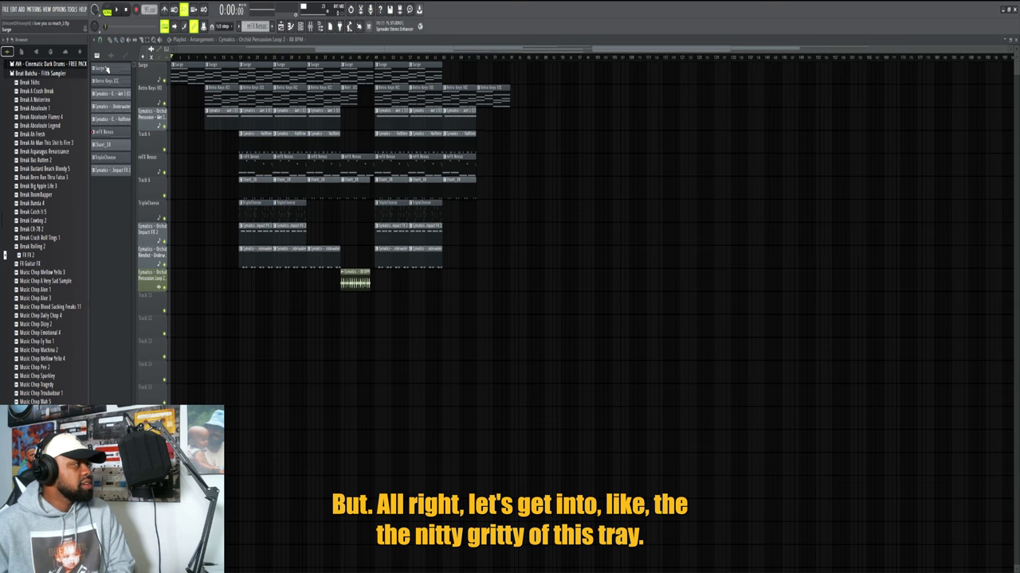
pyautogui.doubleClick(106, 70)
pyautogui.scroll(3, 541, 398)
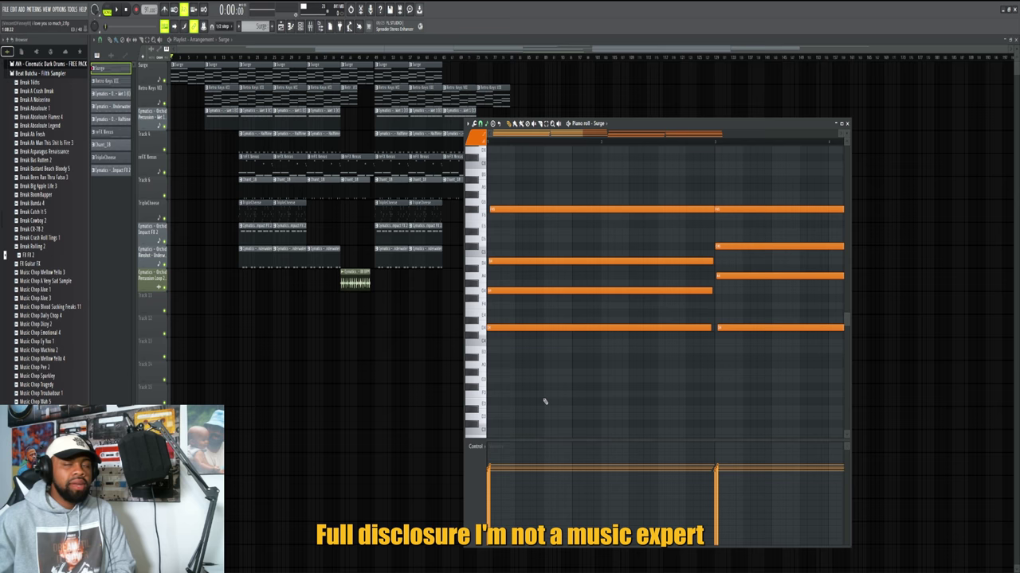
pyautogui.moveTo(722, 134); pyautogui.dragTo(787, 149)
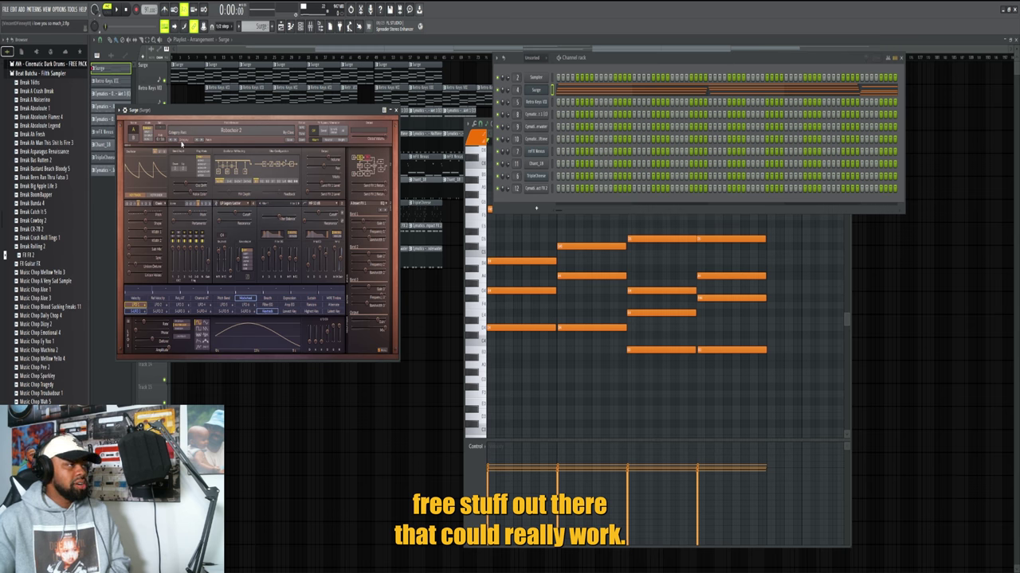
# Step: Open the refX Nexus instrument to check its preset, then close its window
pyautogui.click(532, 140)
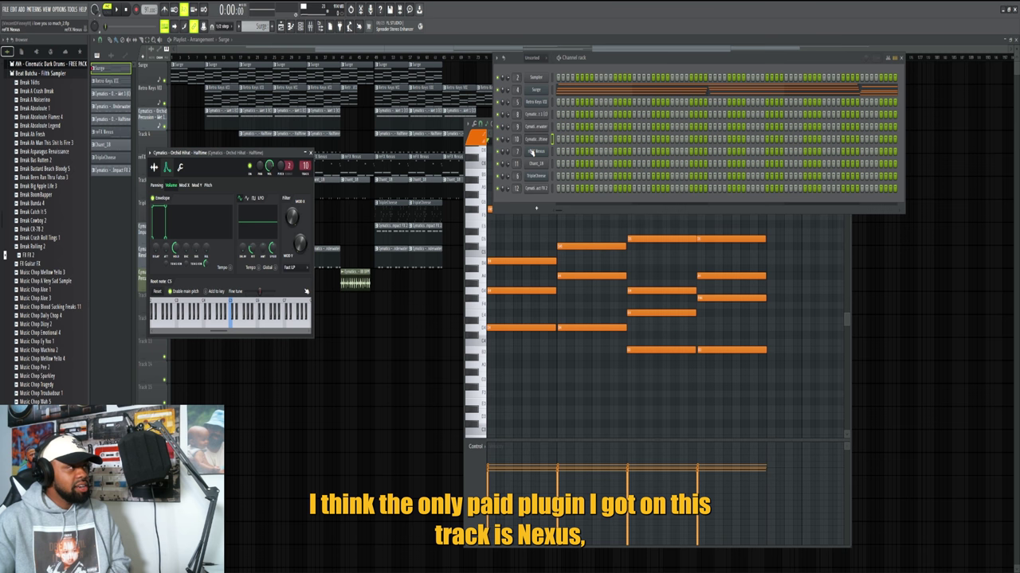
pyautogui.click(532, 151)
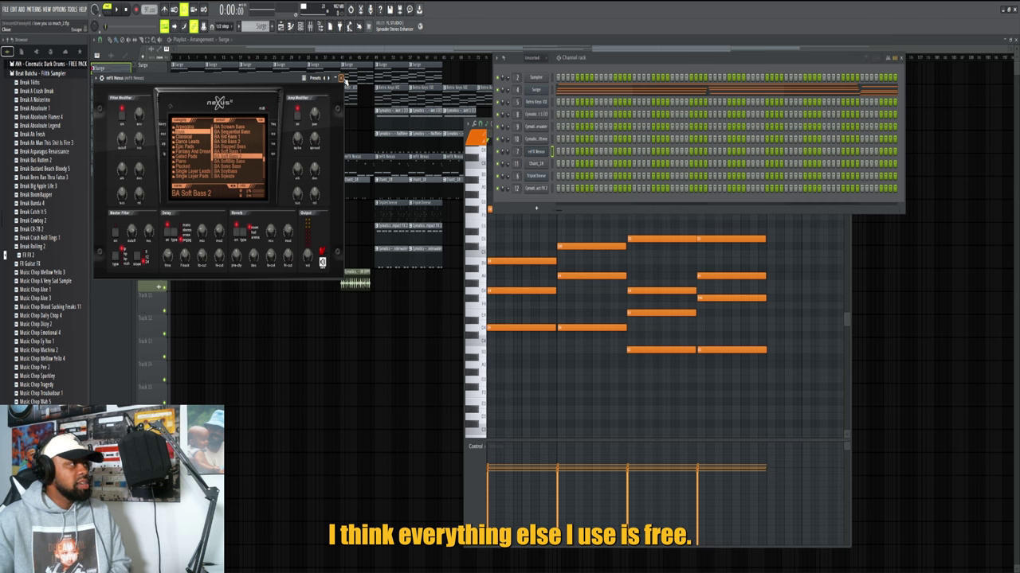
pyautogui.click(341, 78)
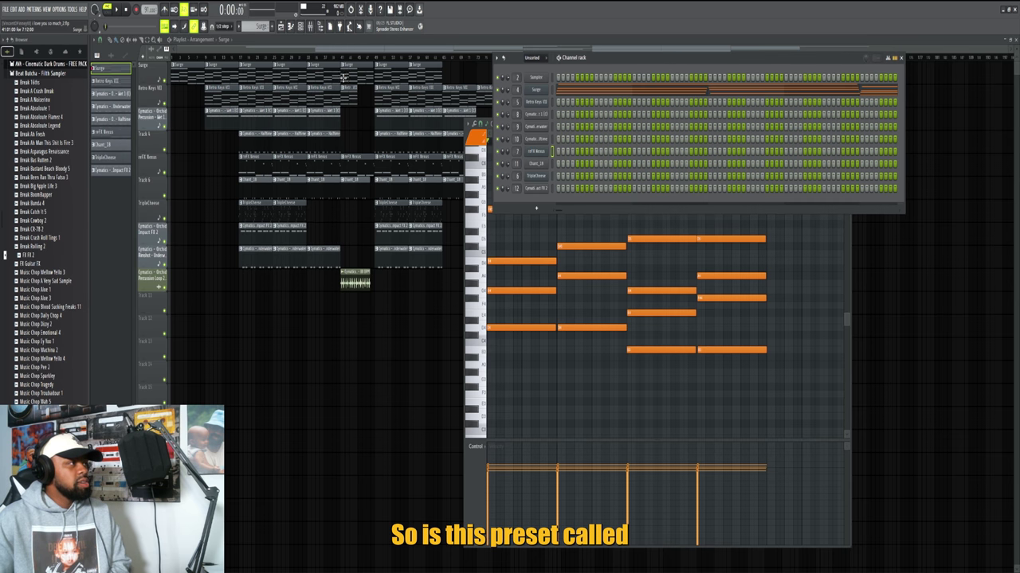
# Step: Show the Surge channel's mixer track and expand the mixer to fill the workspace
pyautogui.click(539, 89)
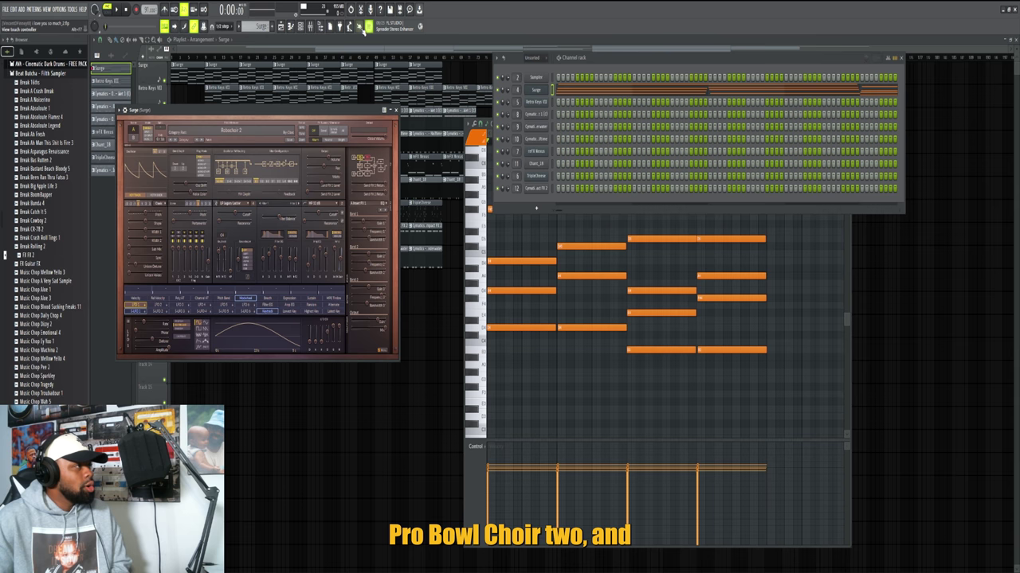
pyautogui.click(311, 27)
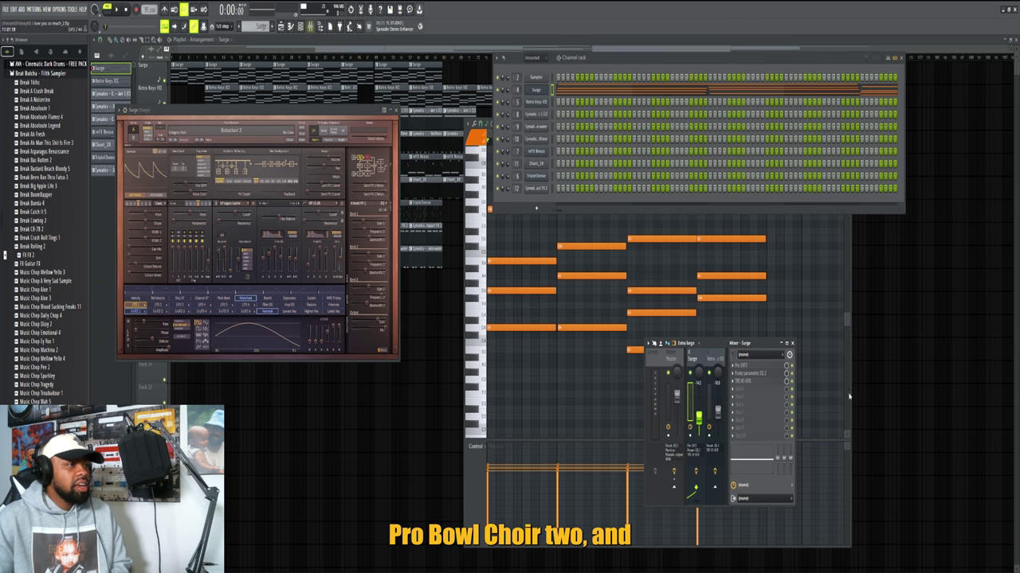
pyautogui.click(785, 344)
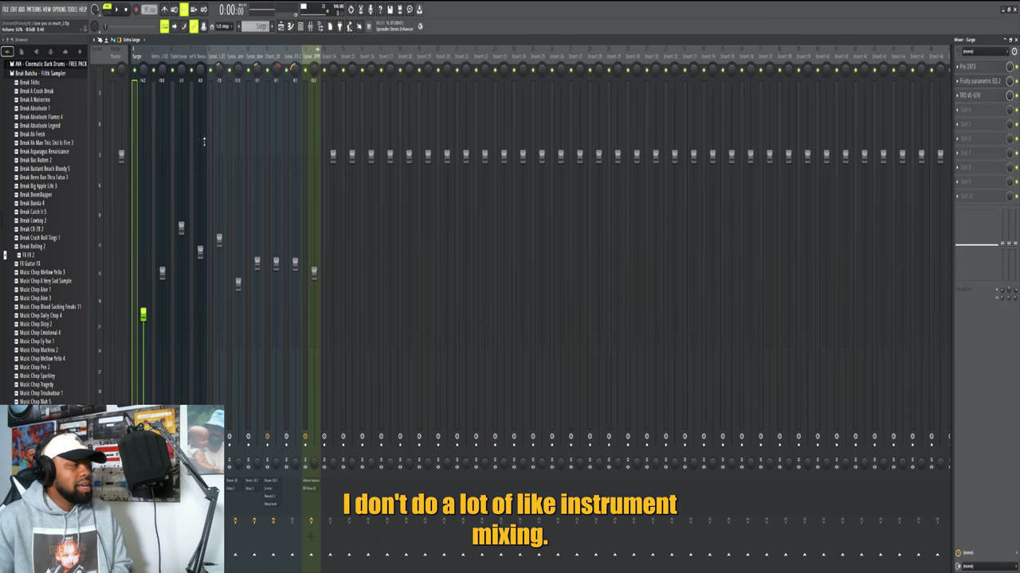
# Step: Inspect the Master, MidBus and Surge tracks, briefly viewing Surge's Fruity Parametric EQ 2
pyautogui.click(125, 58)
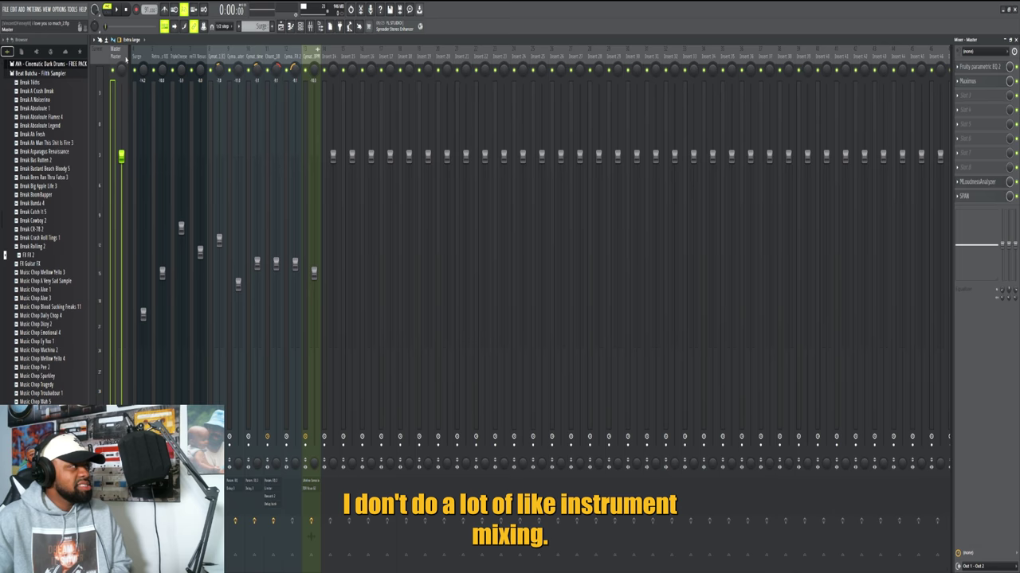
pyautogui.scroll(3, 146, 157)
pyautogui.click(143, 156)
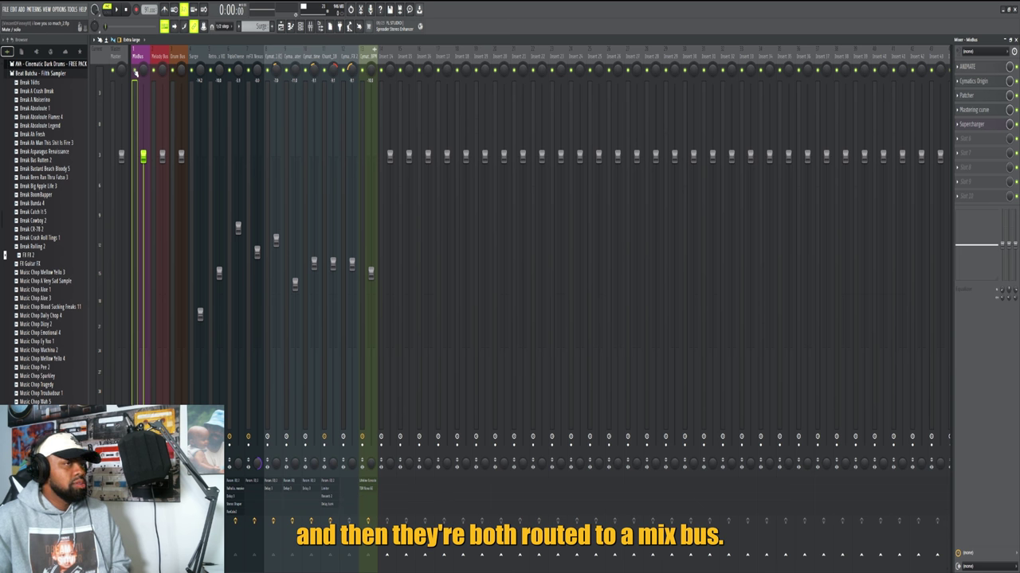
pyautogui.click(196, 69)
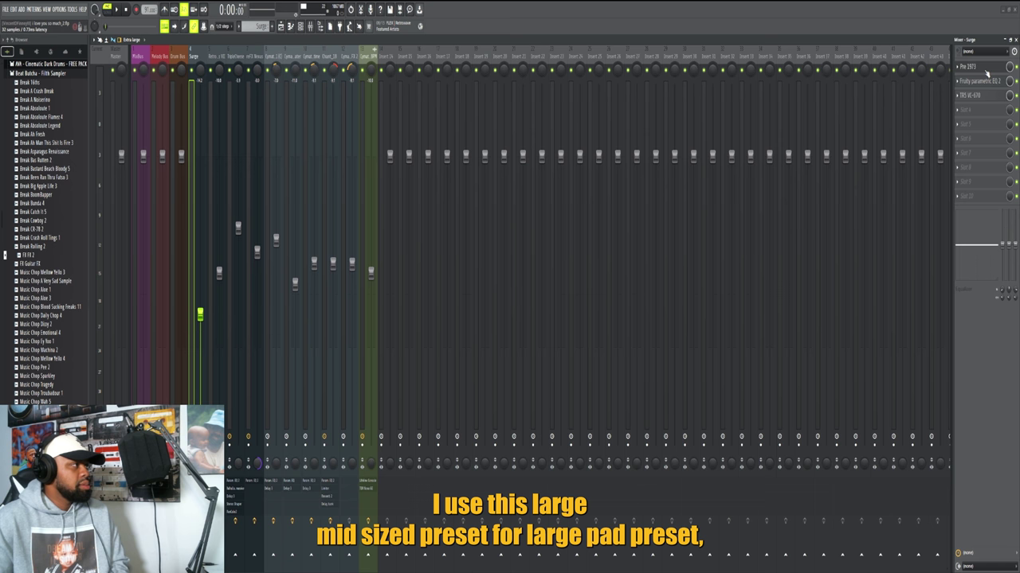
pyautogui.click(981, 81)
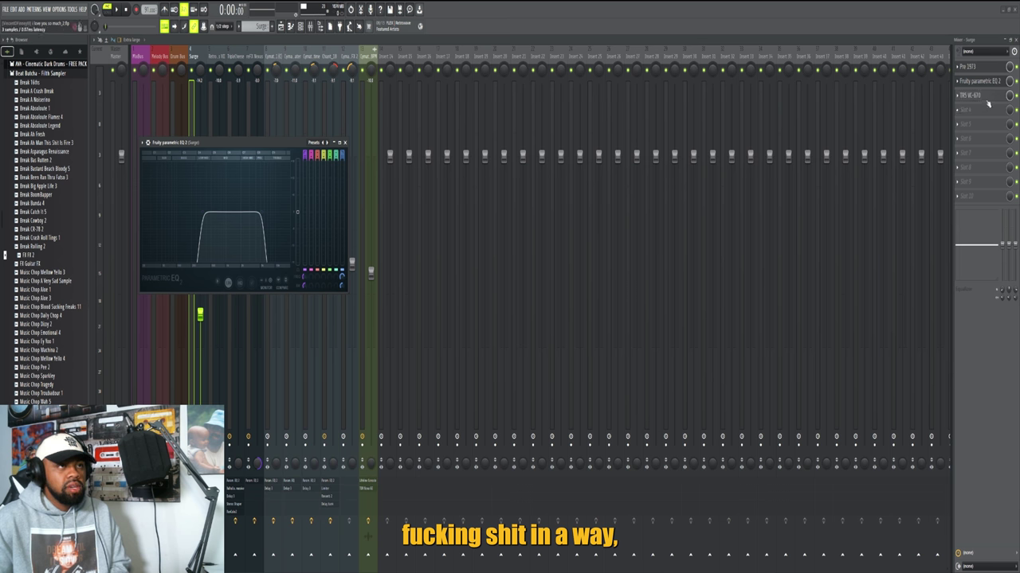
pyautogui.press('Escape')
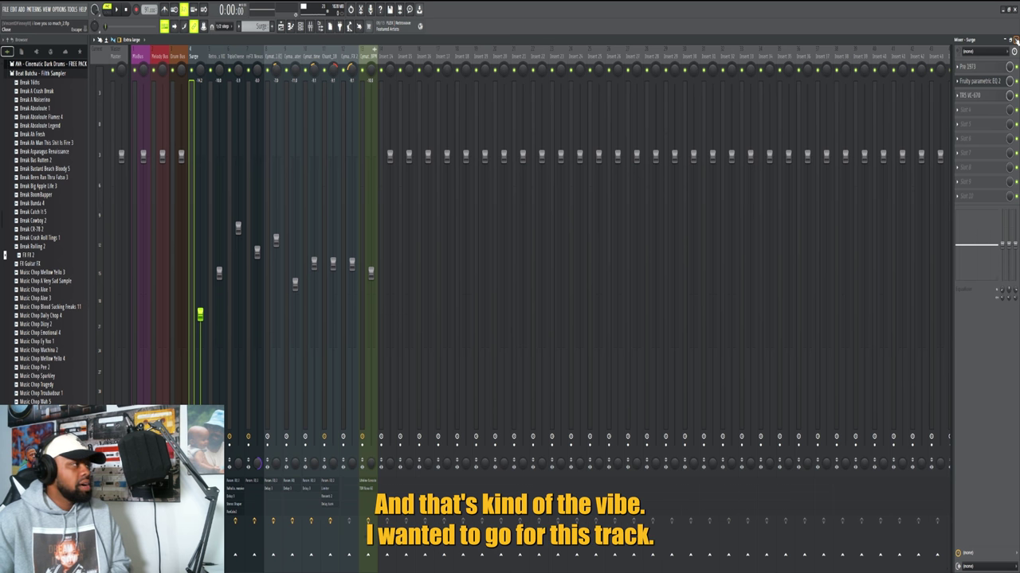
# Step: Close the mixer, open Retro Keys VII and play its chord pattern, then stop
pyautogui.click(1015, 39)
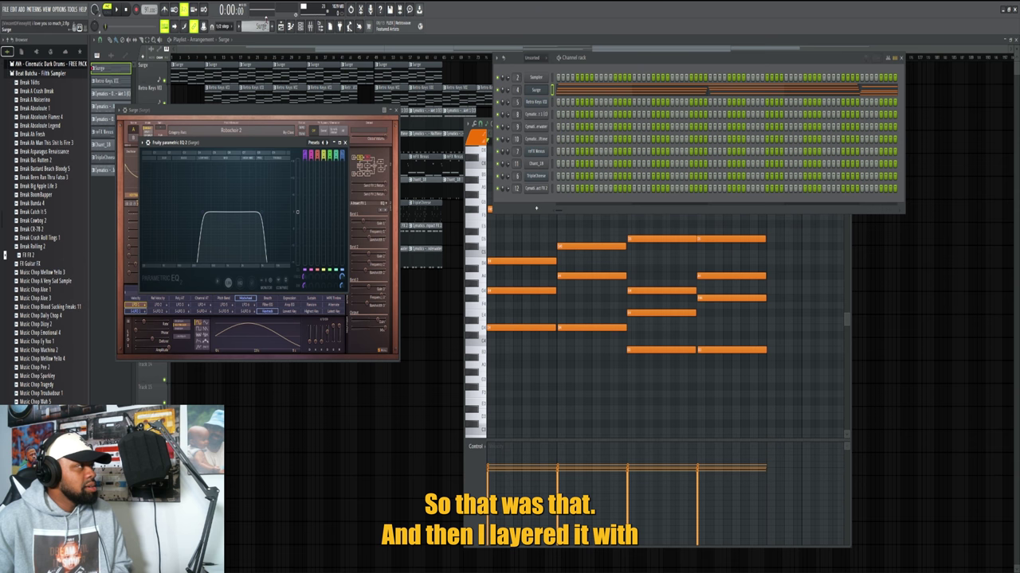
pyautogui.click(105, 81)
pyautogui.click(536, 103)
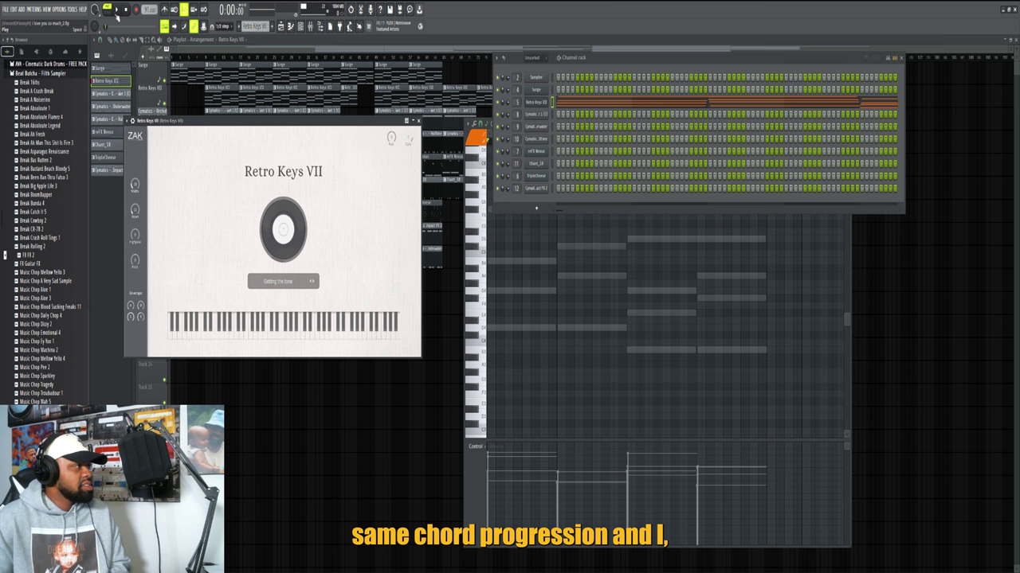
pyautogui.click(117, 10)
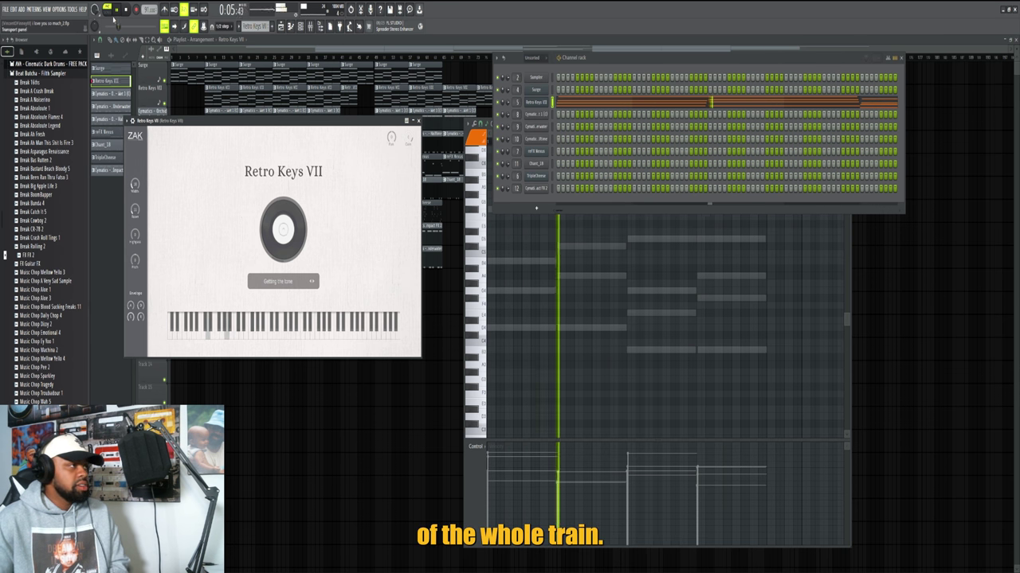
pyautogui.press('space')
# Step: View Retro Keys' Fruity Parametric EQ 2 in the mixer, then select the TripleCheese track
pyautogui.click(309, 26)
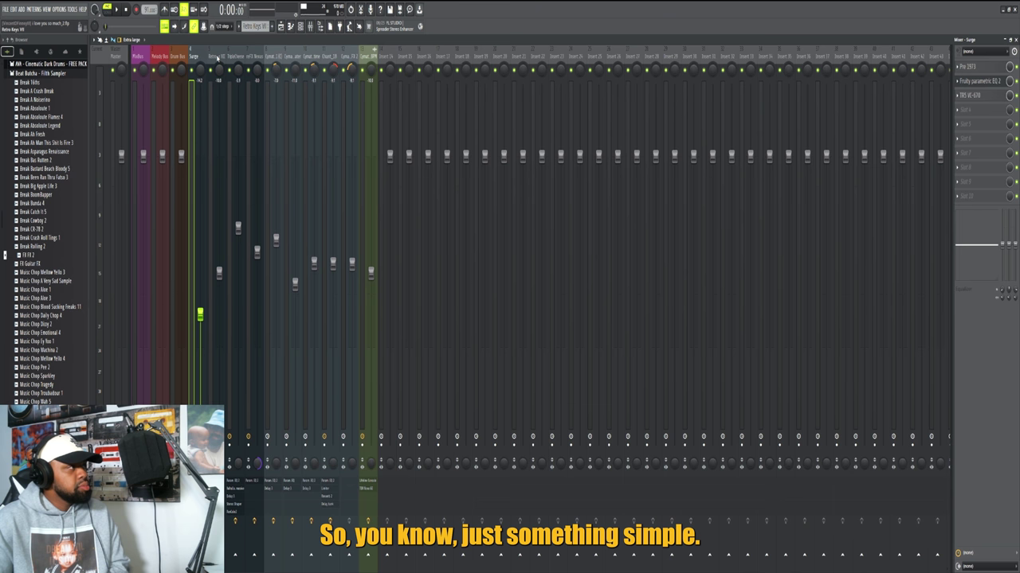
pyautogui.click(1002, 68)
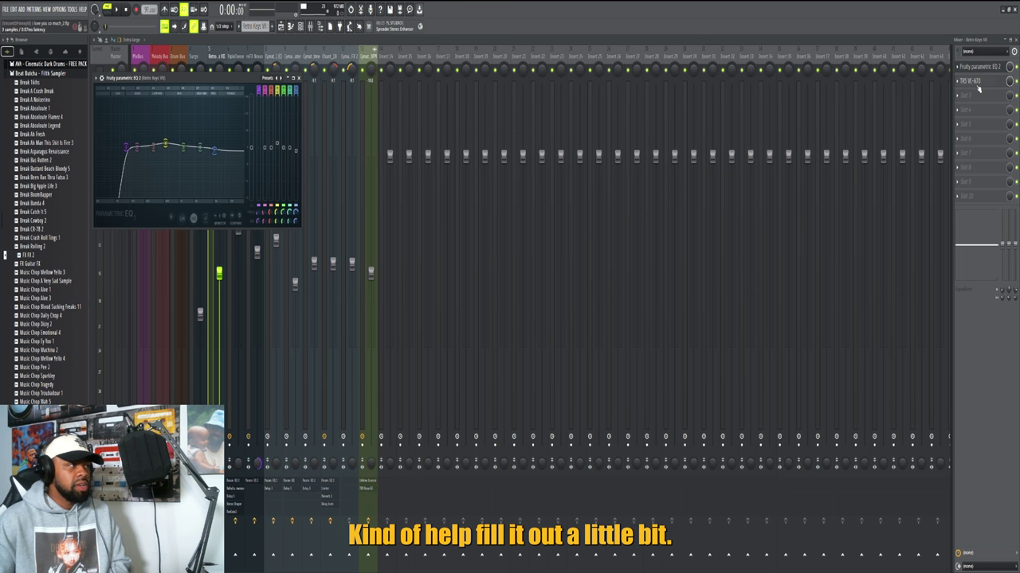
pyautogui.press('Escape')
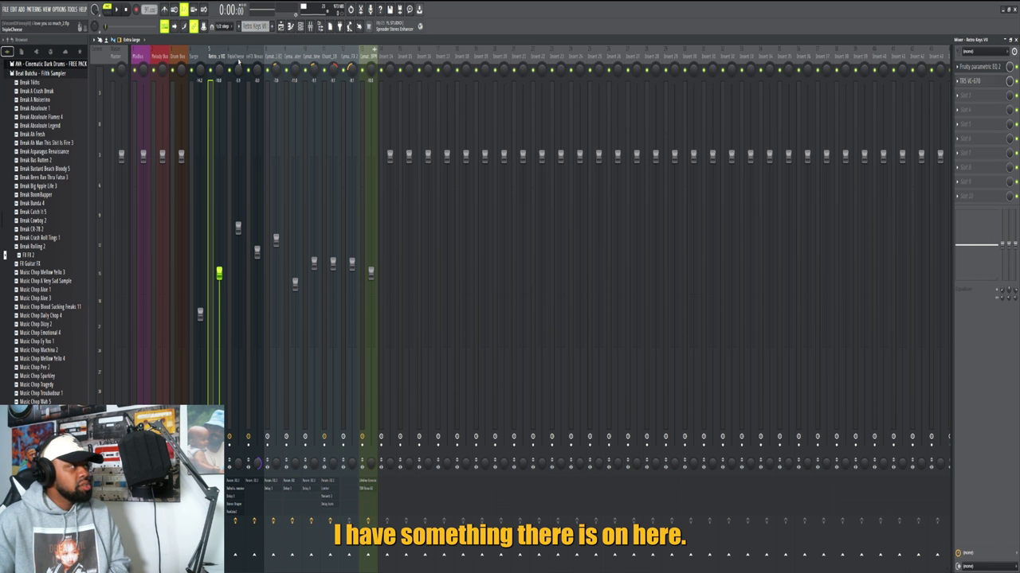
pyautogui.click(237, 64)
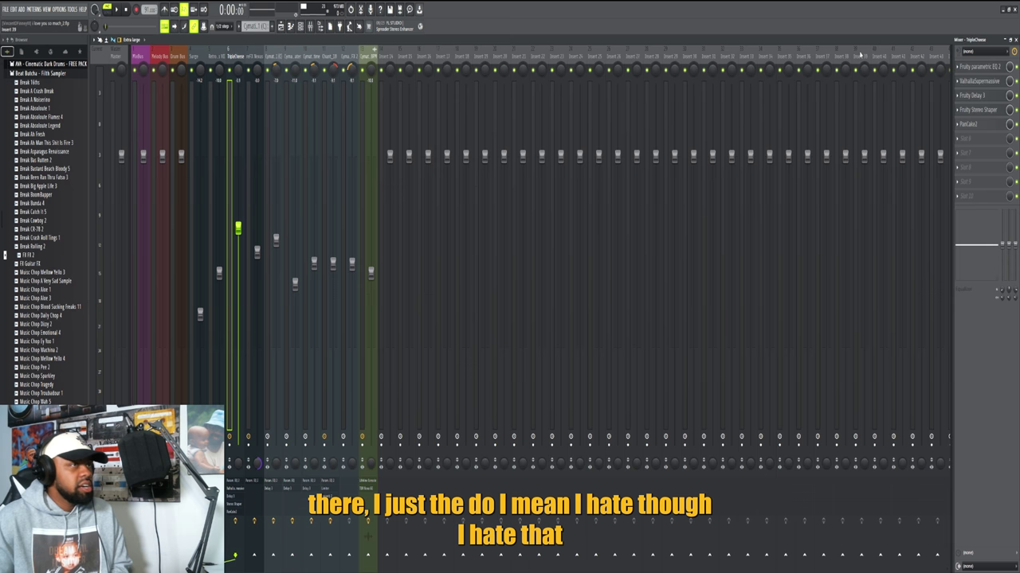
# Step: Close the mixer and extra windows, and mark bars 17–26 in the playlist
pyautogui.click(1014, 39)
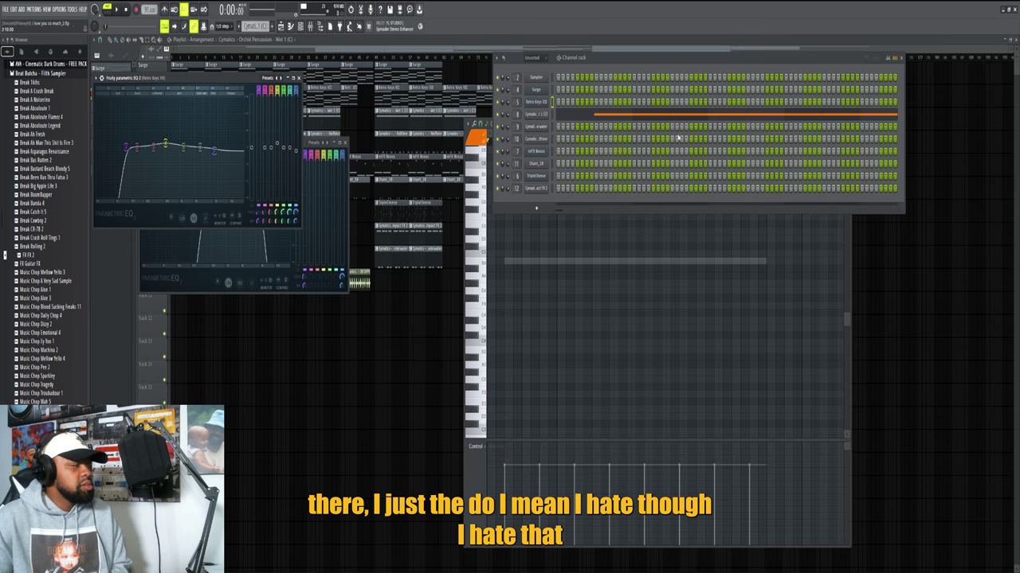
pyautogui.press('F12')
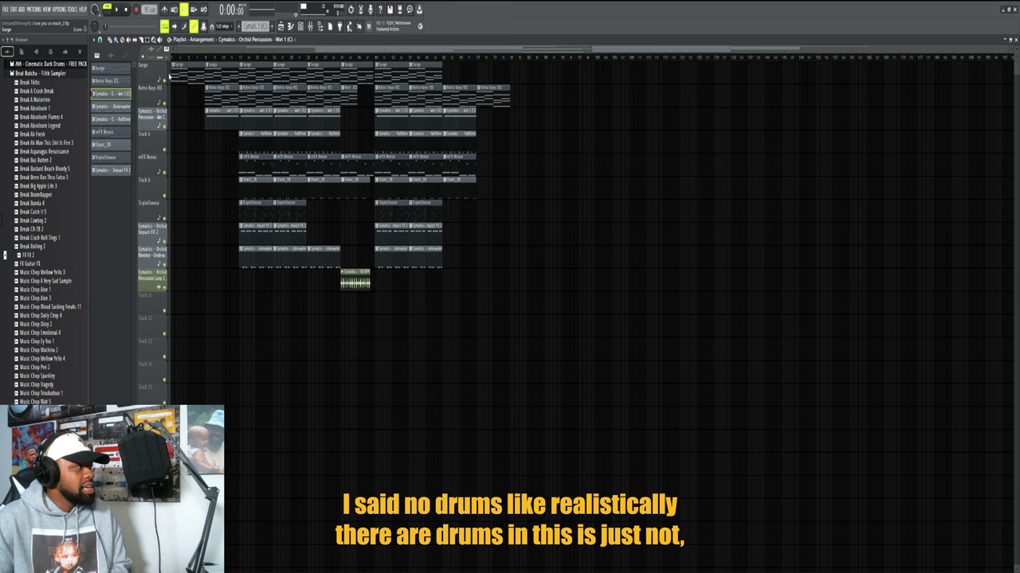
pyautogui.click(149, 40)
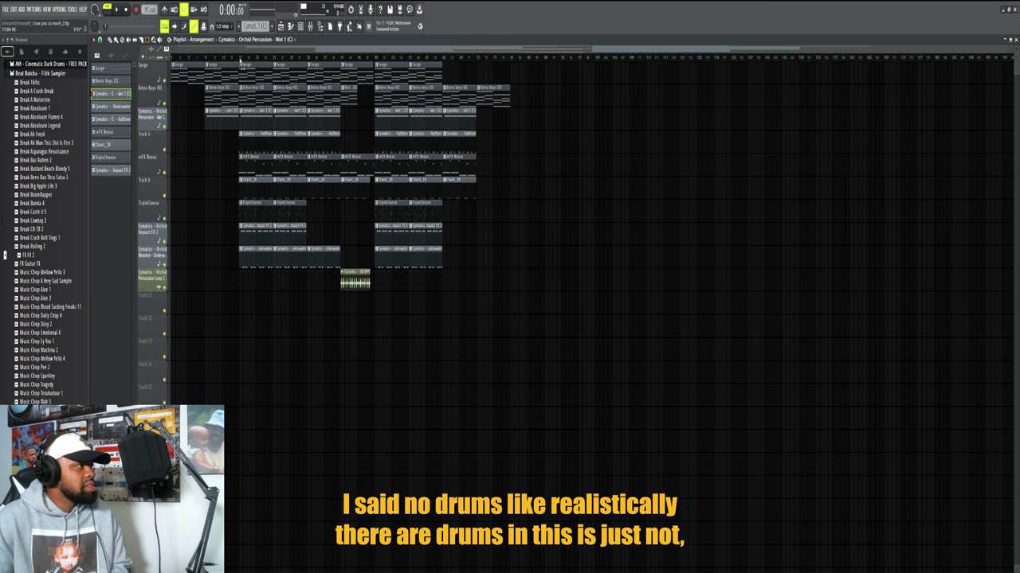
pyautogui.moveTo(240, 60); pyautogui.dragTo(307, 89)
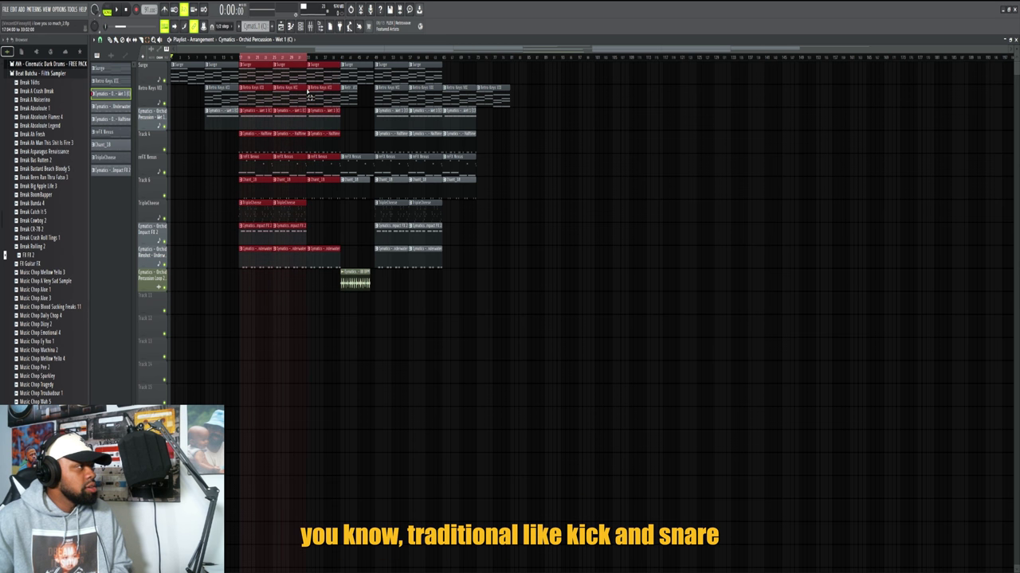
# Step: Play the marked section and mute the Surge, Retro Keys and TripleCheese tracks
pyautogui.press('space')
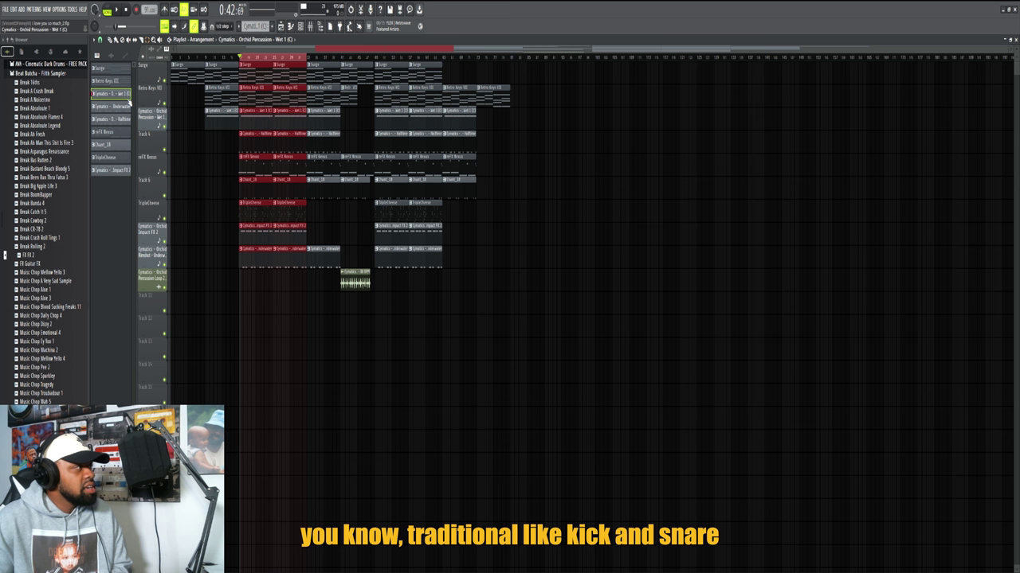
pyautogui.moveTo(167, 82); pyautogui.dragTo(165, 102)
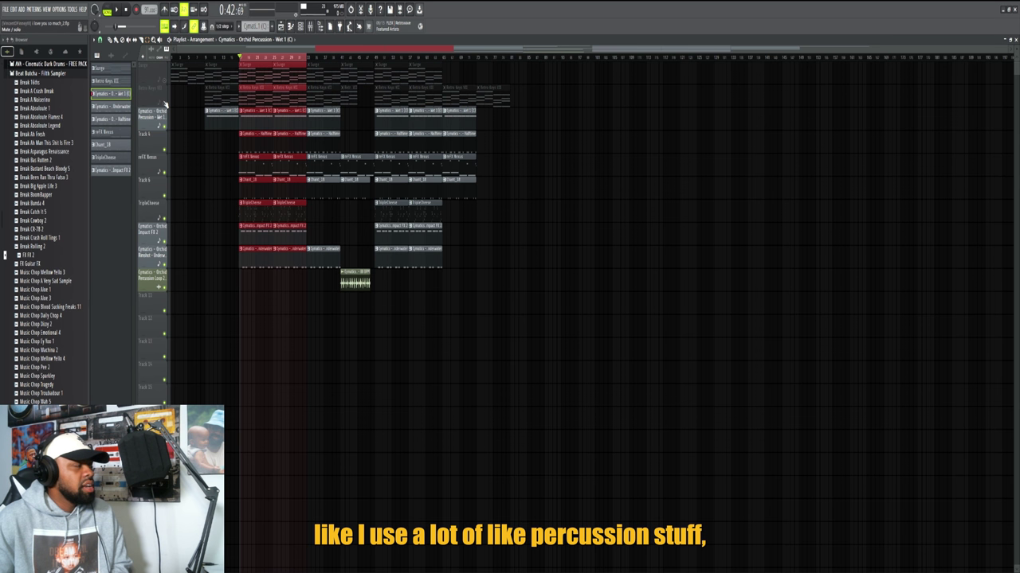
pyautogui.click(164, 219)
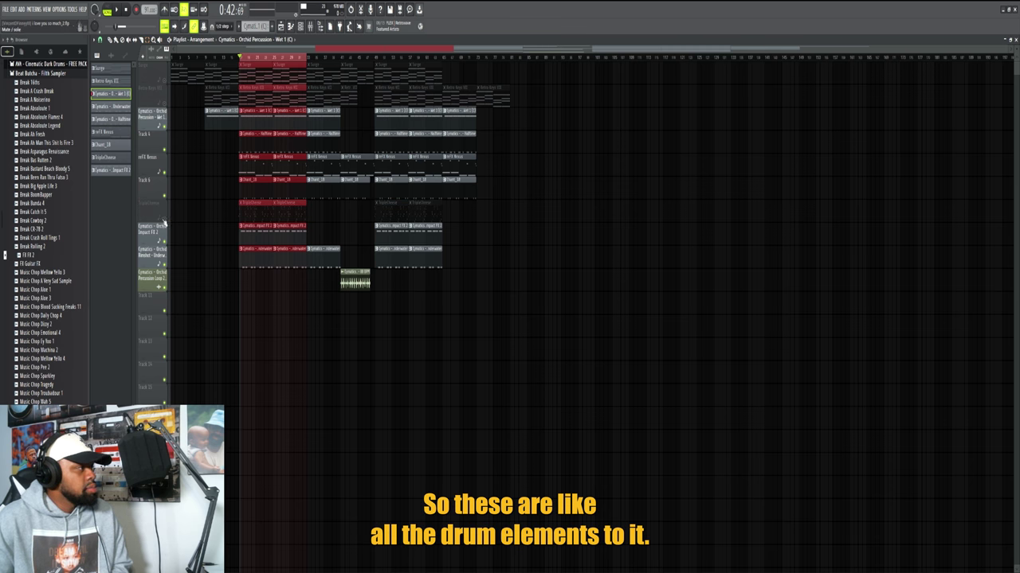
# Step: Play the drums and open the Drum Bus's TDR Nova, TRS Compressor, Fast Dist and Reverb 2
pyautogui.press('space')
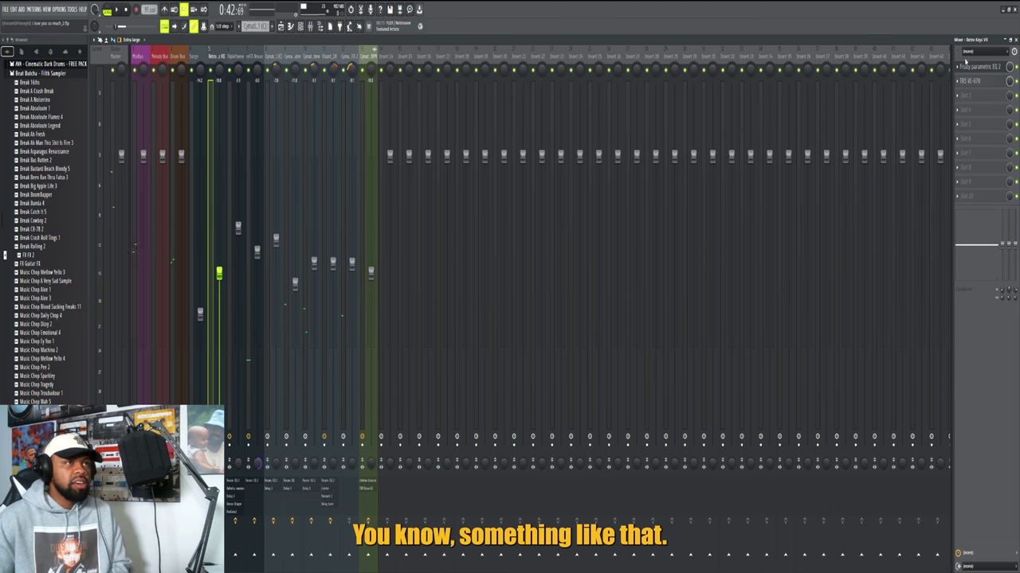
pyautogui.press('Left')
pyautogui.press('Left')
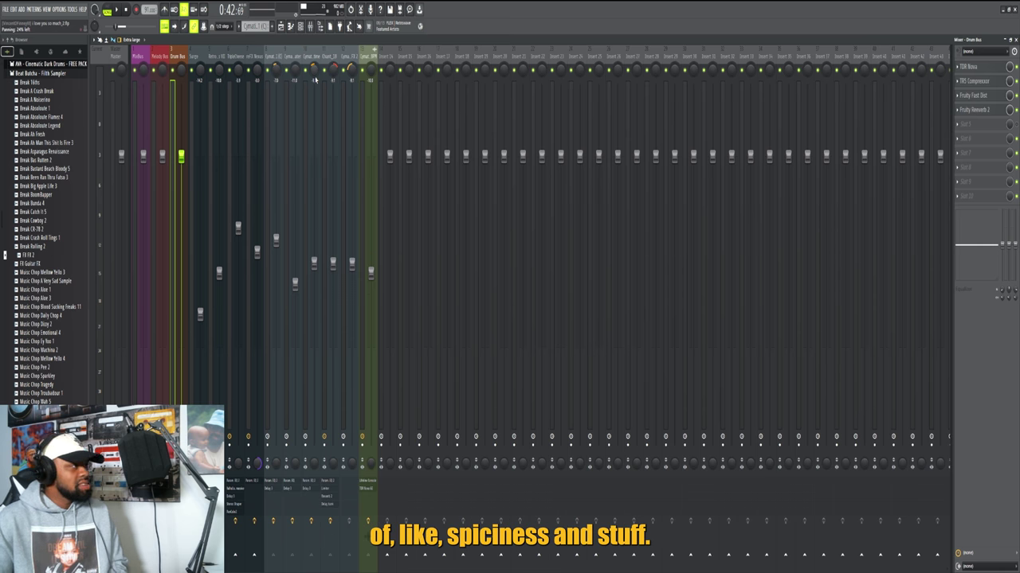
pyautogui.click(977, 70)
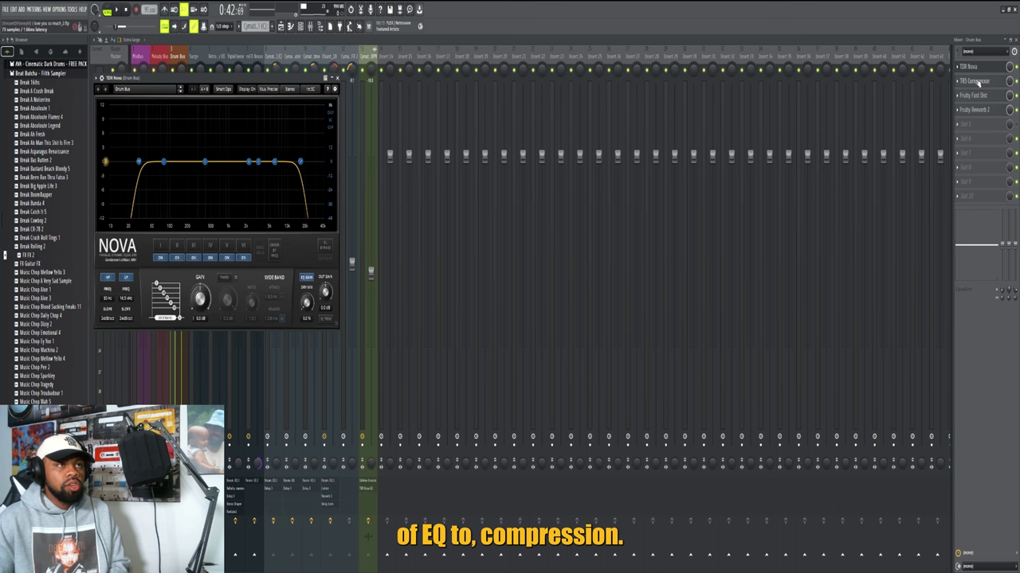
pyautogui.click(977, 81)
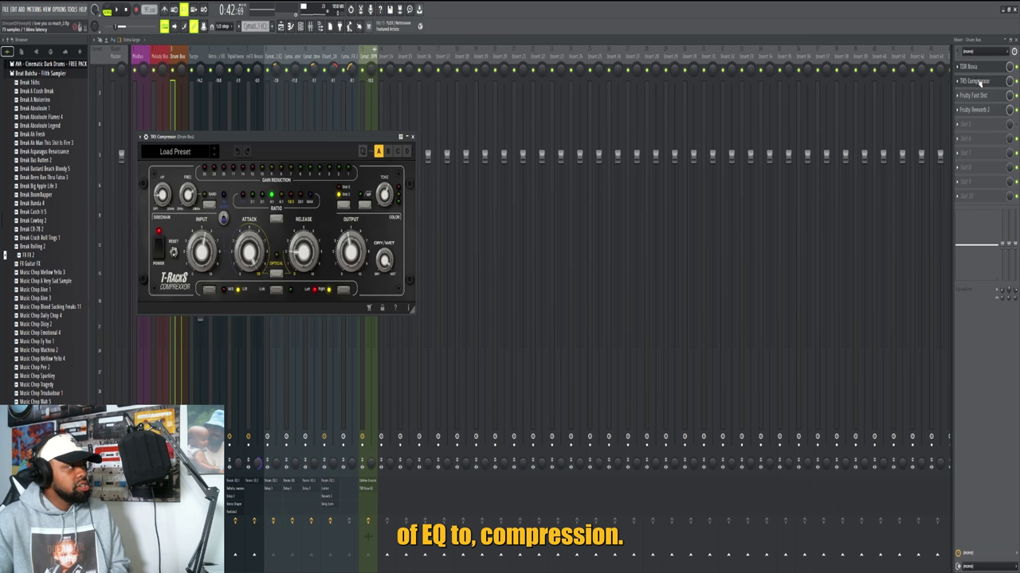
pyautogui.click(978, 95)
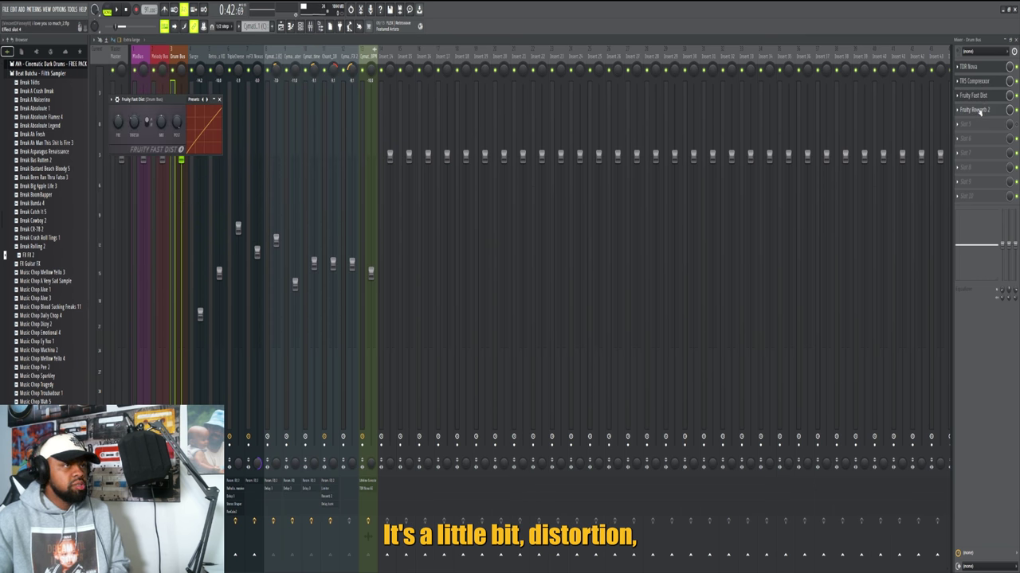
pyautogui.click(987, 111)
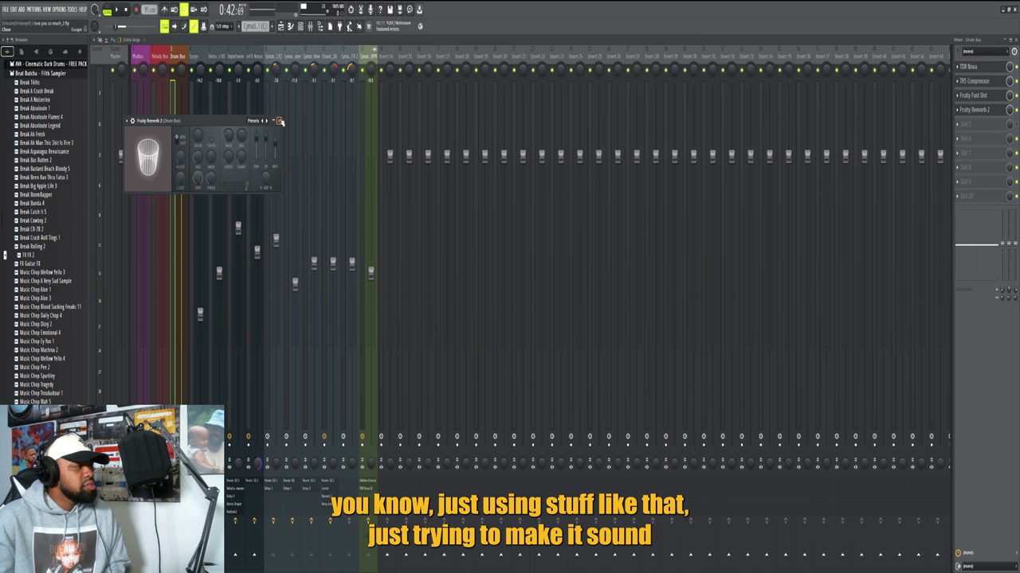
pyautogui.click(279, 121)
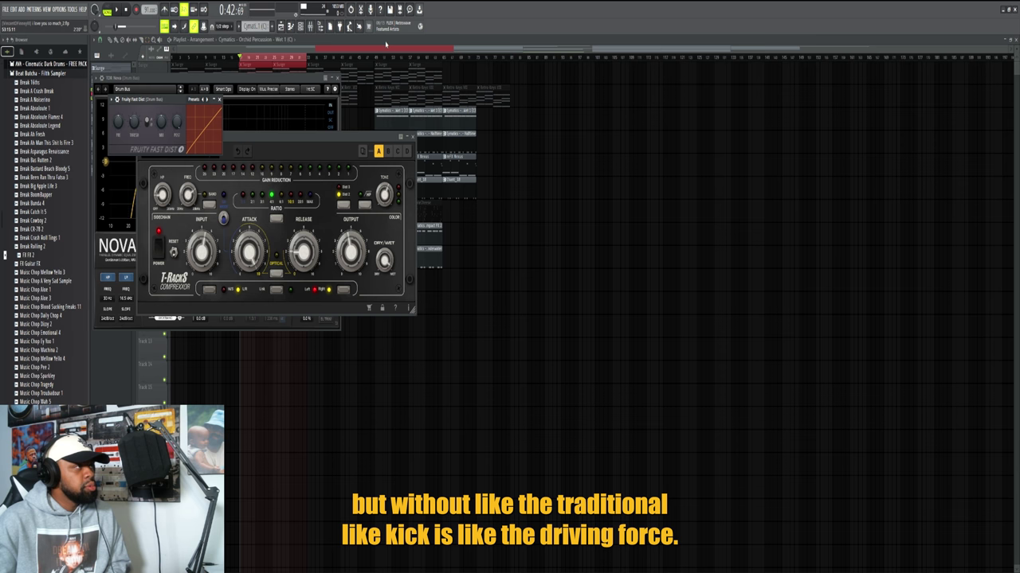
# Step: Solo the TripleCheese track, stop playback, and open its pattern in the piano roll
pyautogui.click(387, 51)
pyautogui.click(282, 61)
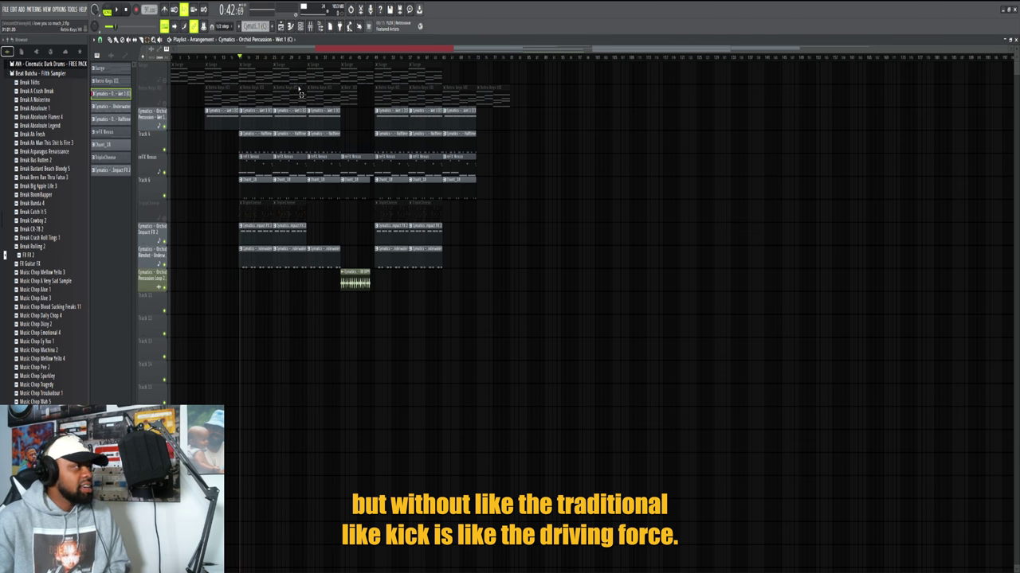
pyautogui.keyDown('ctrl'); pyautogui.click(164, 218); pyautogui.keyUp('ctrl')
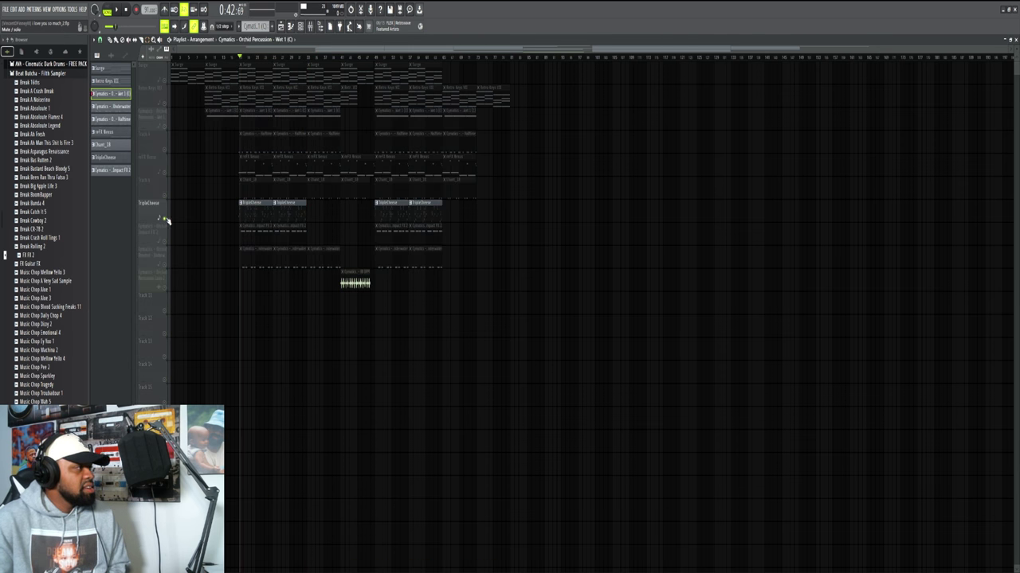
pyautogui.press('space')
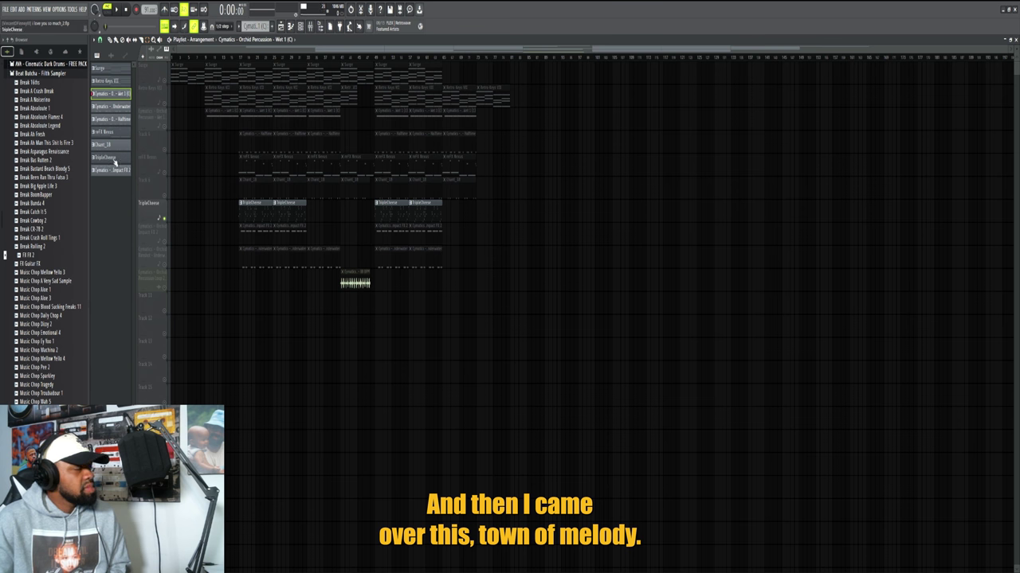
pyautogui.click(114, 159)
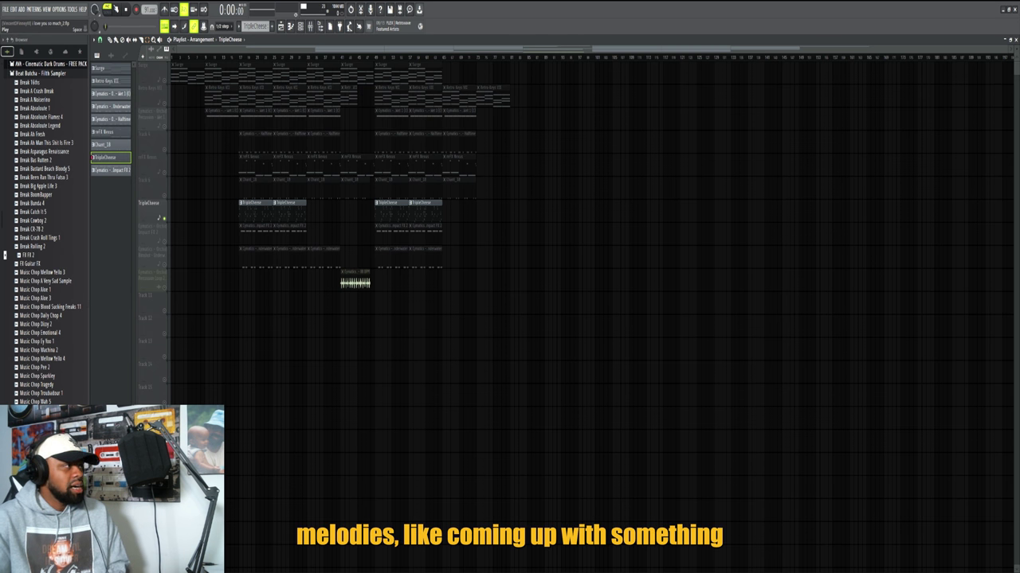
pyautogui.press('F7')
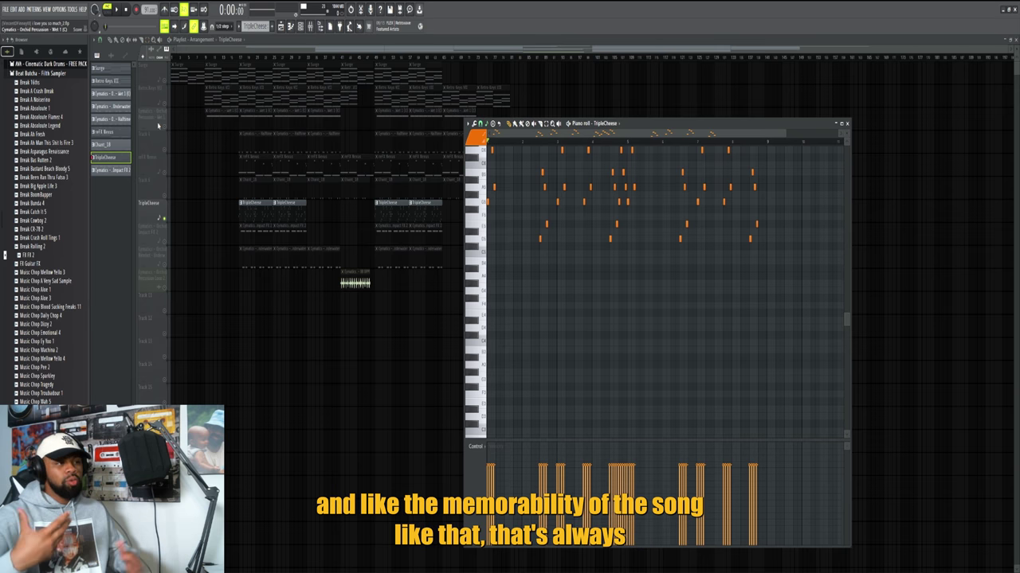
# Step: Scroll up through the TripleCheese melody and bring up the full mixer
pyautogui.scroll(4, 490, 343)
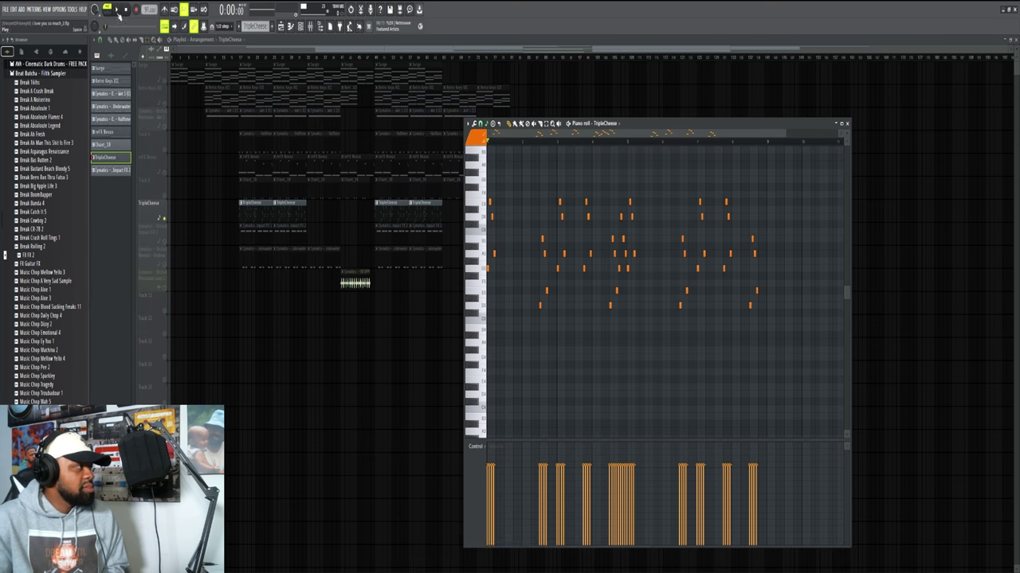
pyautogui.click(310, 27)
# Step: Open TripleCheese's Fruity parametric EQ 2, ValhallaSupermassive and Fruity Delay 3 from the mixer
pyautogui.click(310, 29)
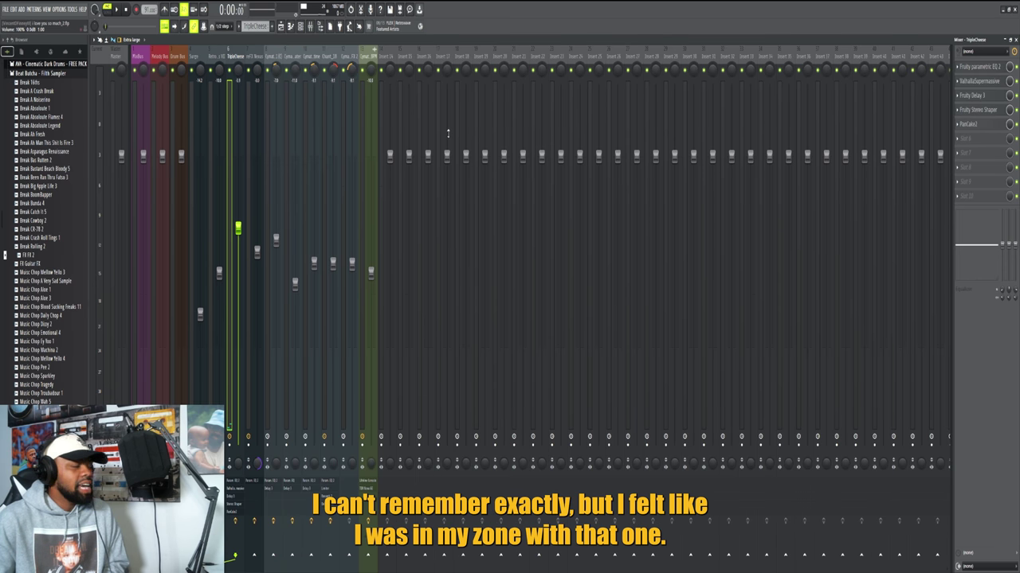
pyautogui.click(989, 72)
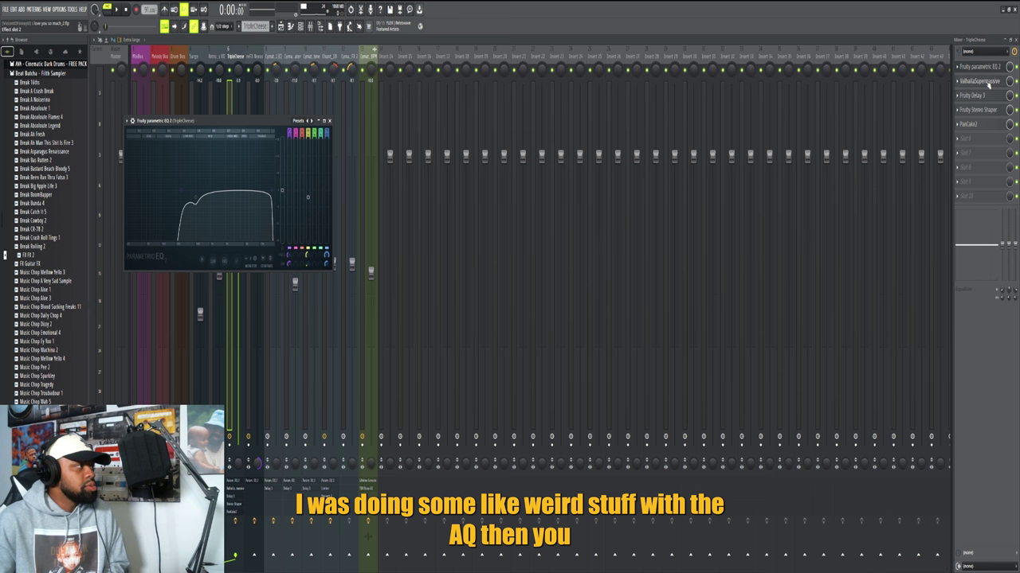
pyautogui.click(987, 85)
pyautogui.click(988, 84)
pyautogui.click(987, 84)
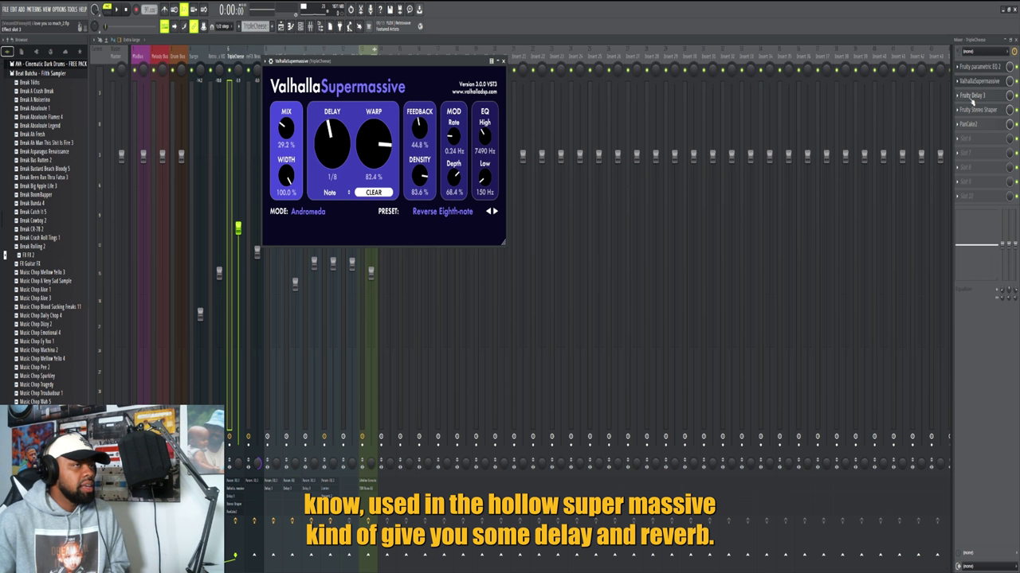
pyautogui.click(971, 98)
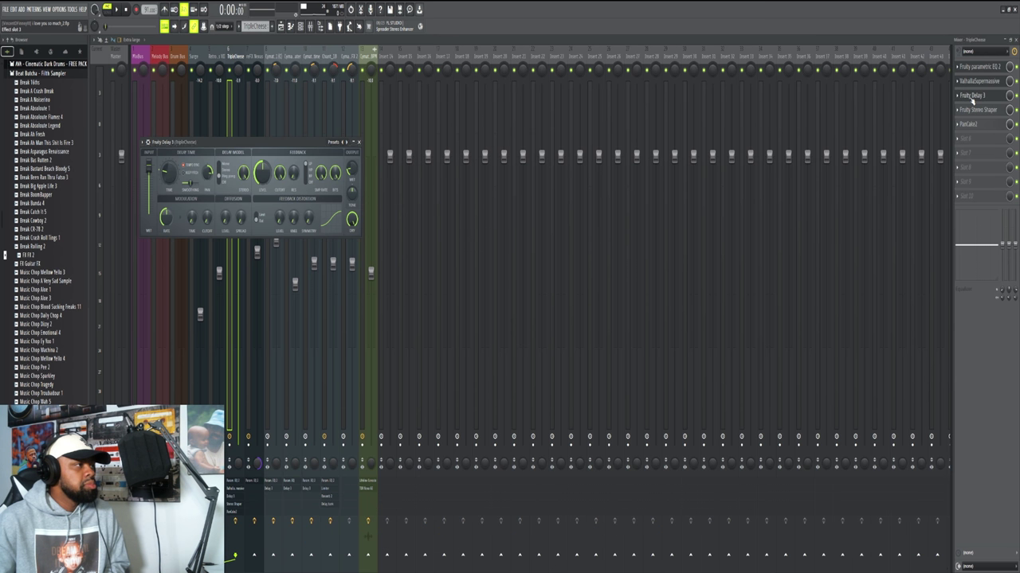
pyautogui.click(972, 97)
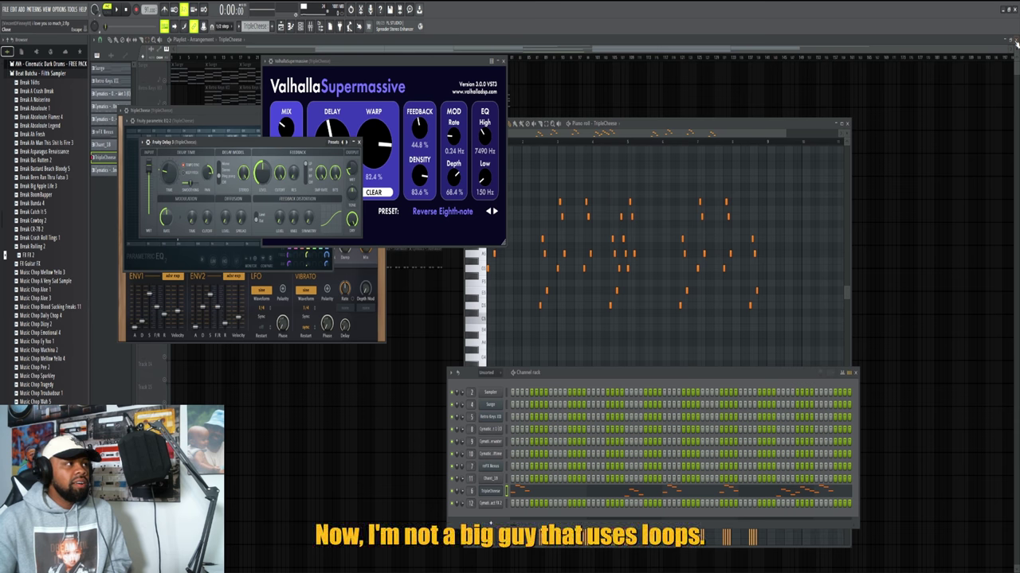
# Step: Close all plugin and editor windows, select a short time range, and solo Cymatics - Orchid Percussion Loop 2
pyautogui.press('F12')
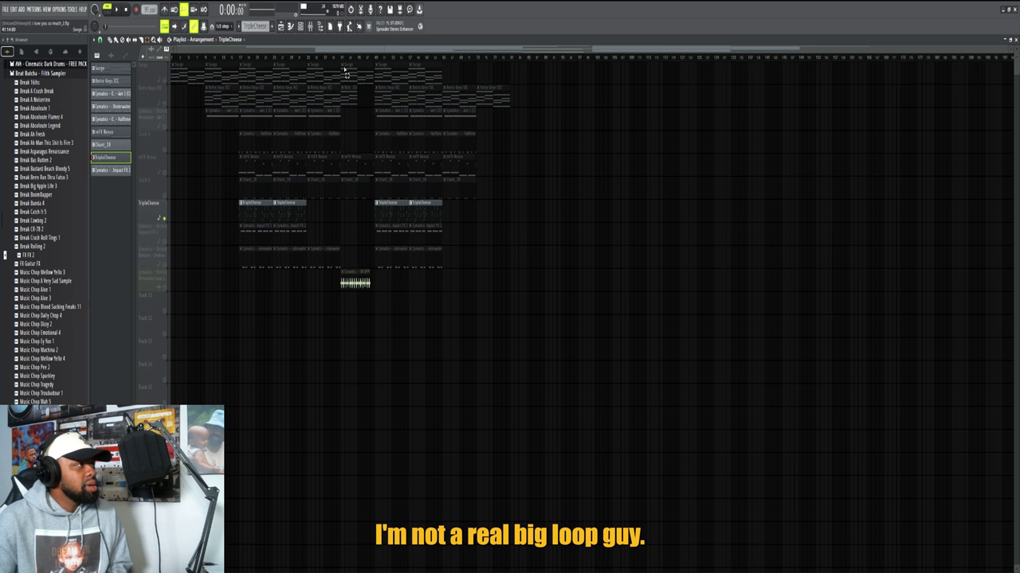
pyautogui.moveTo(342, 61); pyautogui.dragTo(376, 74)
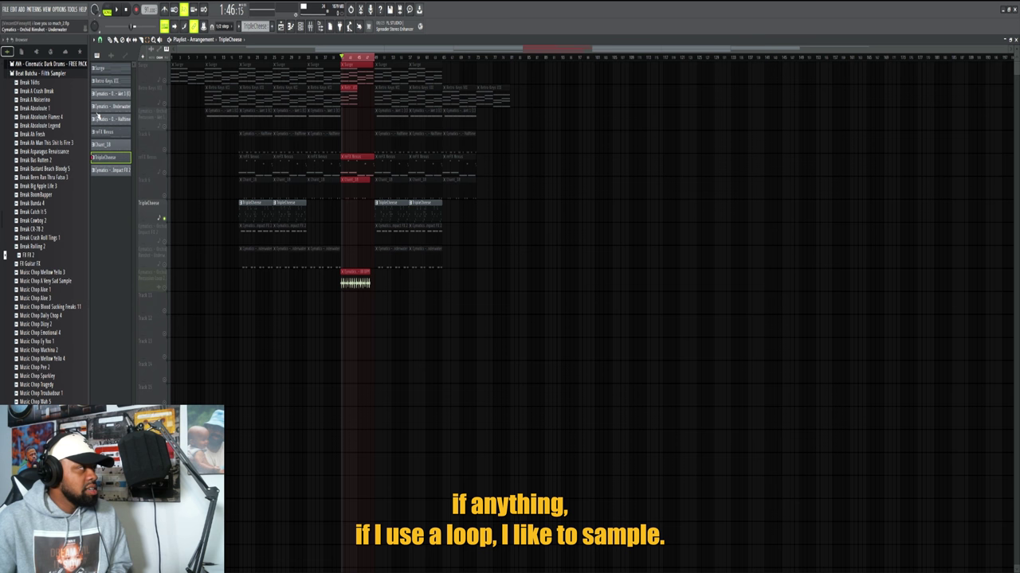
pyautogui.click(167, 289)
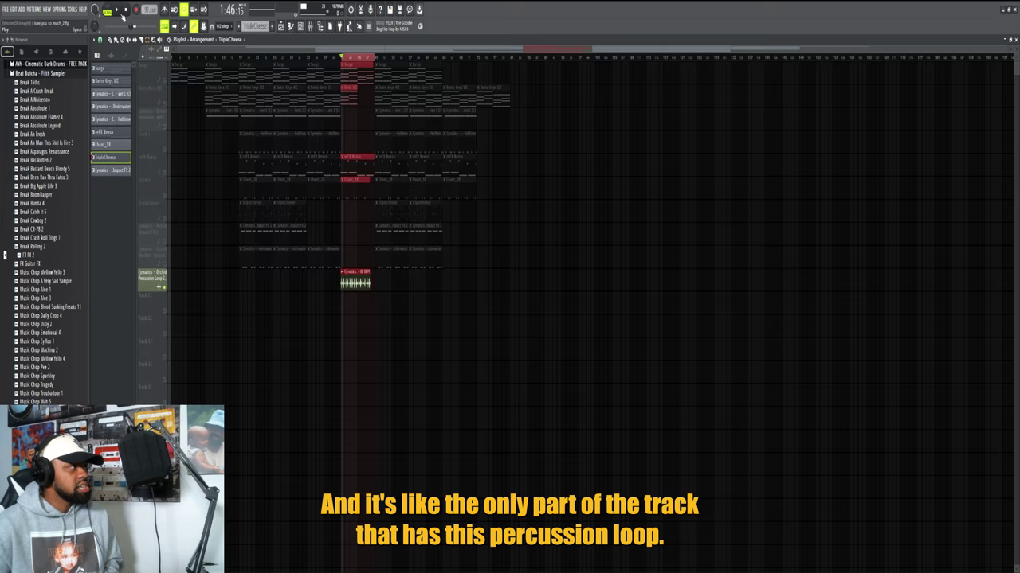
pyautogui.press('F9')
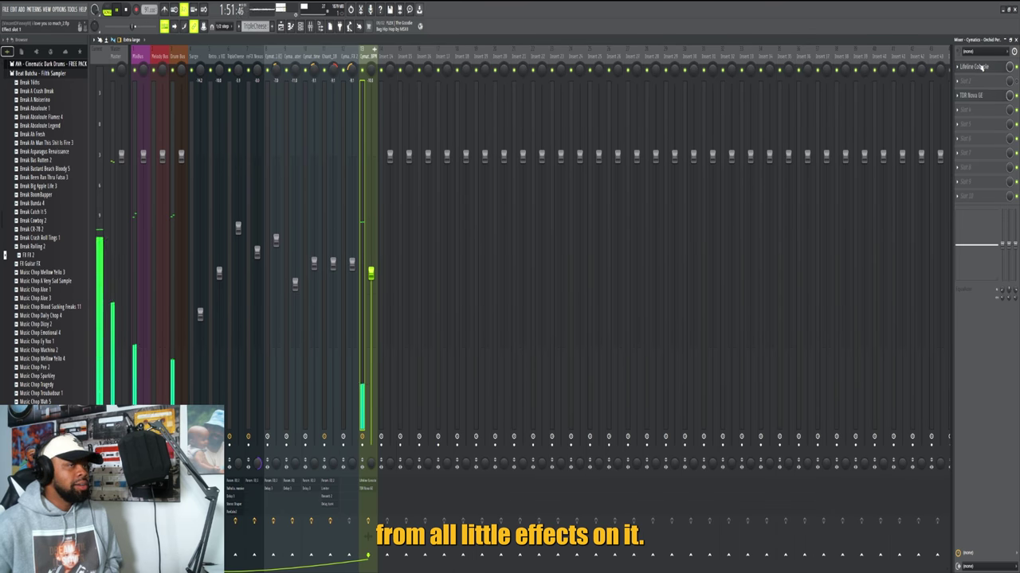
pyautogui.click(984, 71)
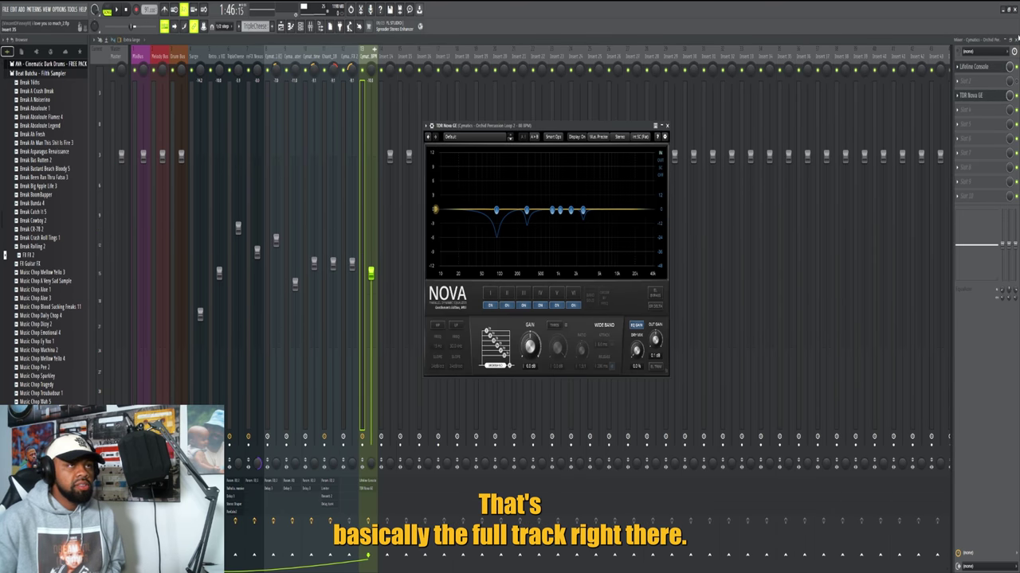
pyautogui.click(1015, 39)
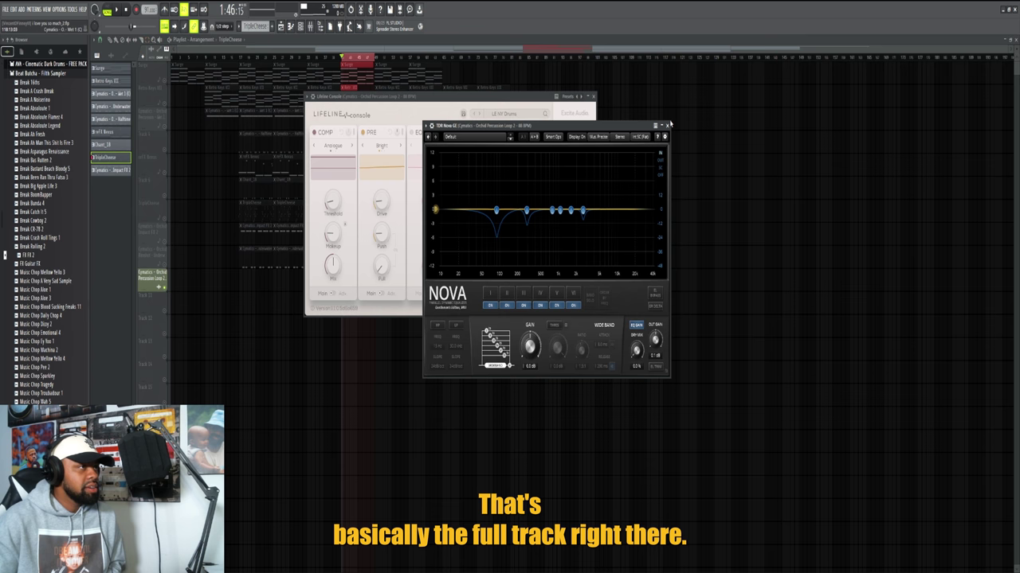
pyautogui.click(666, 125)
pyautogui.click(592, 97)
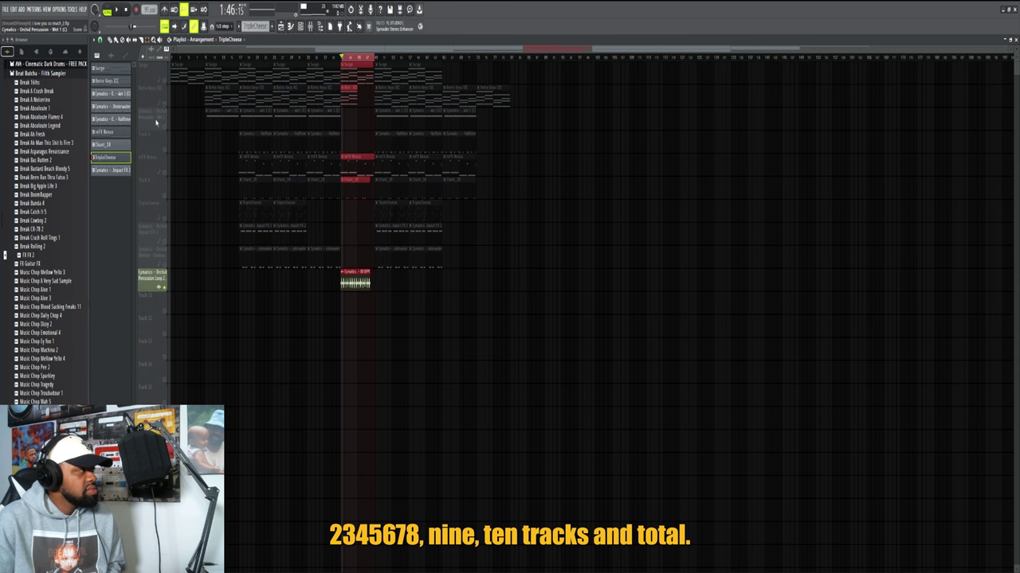
# Step: Clear the time selection, unsolo the percussion loop track, and stop playback
pyautogui.click(367, 59)
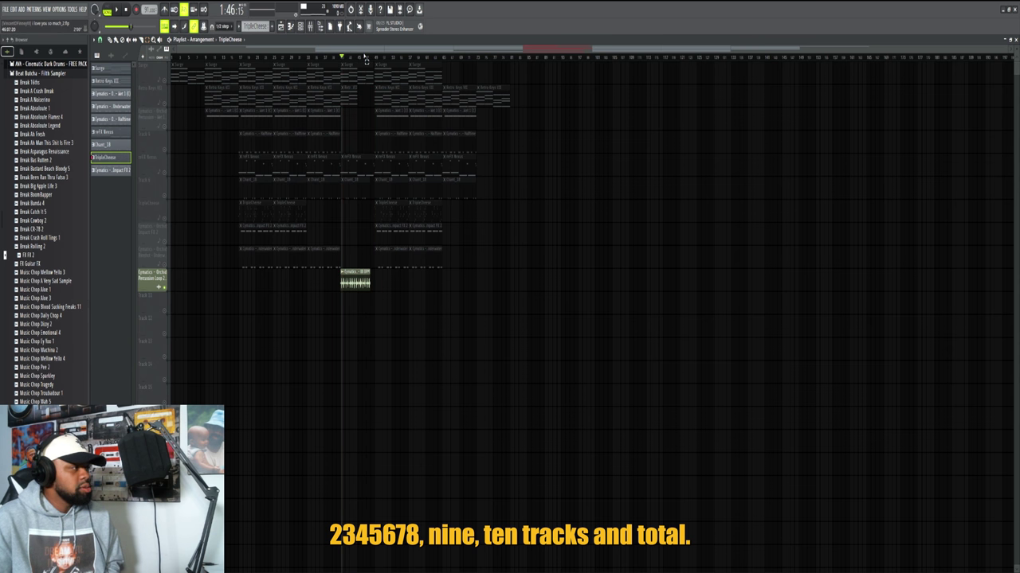
pyautogui.click(167, 292)
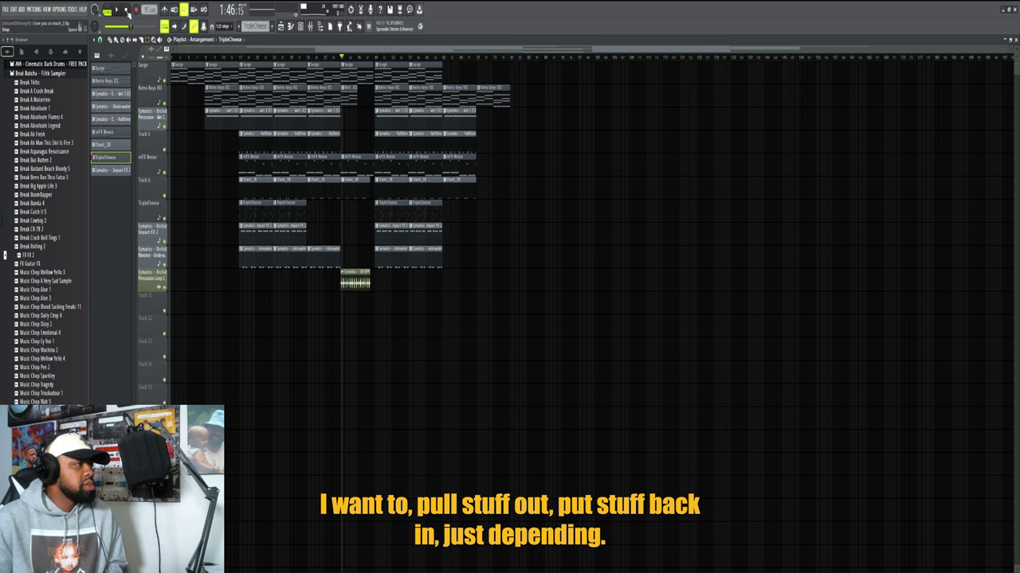
pyautogui.click(130, 14)
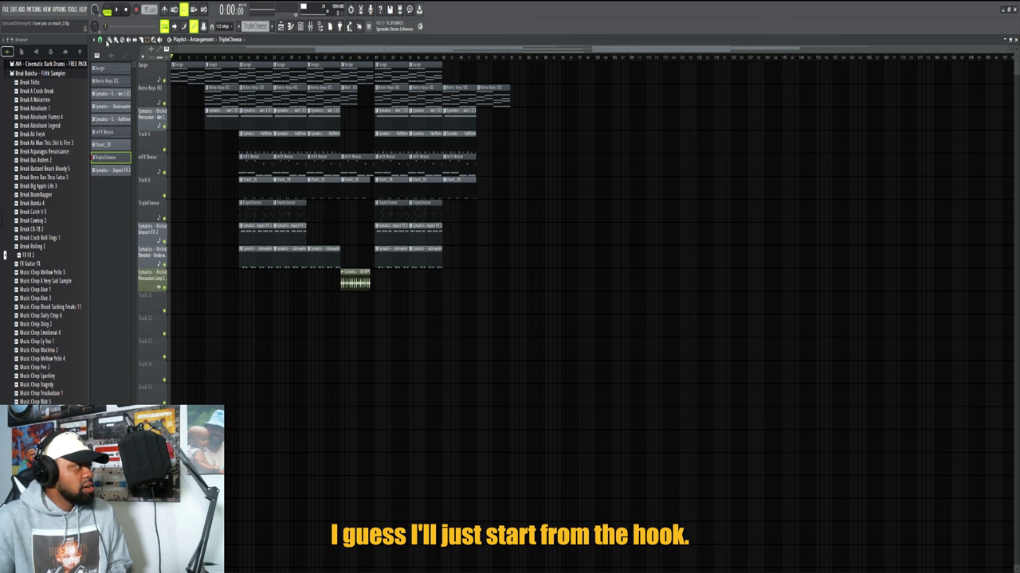
# Step: Move the playhead to the hook at 2:06:59 on the Playlist ruler
pyautogui.click(375, 59)
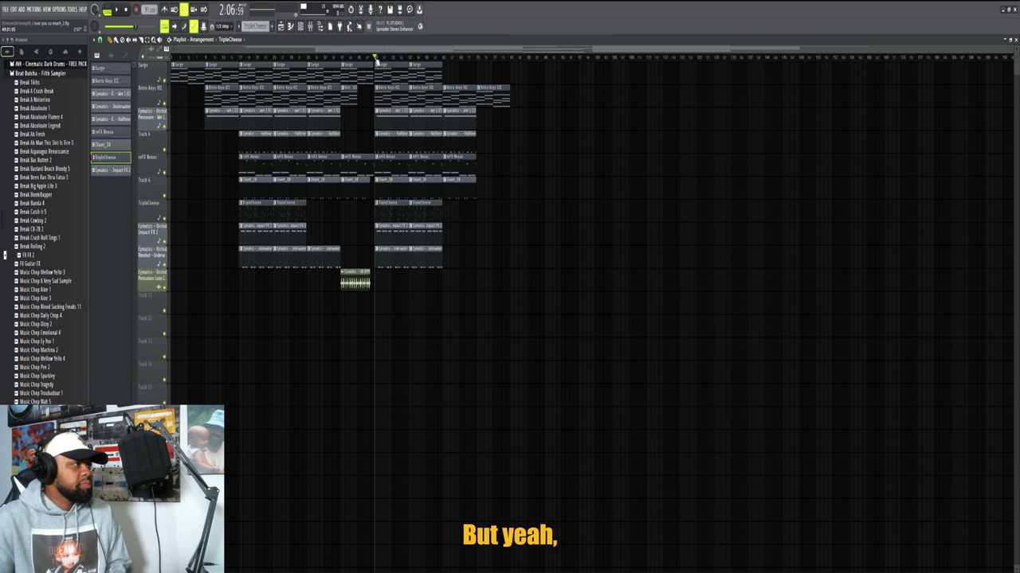